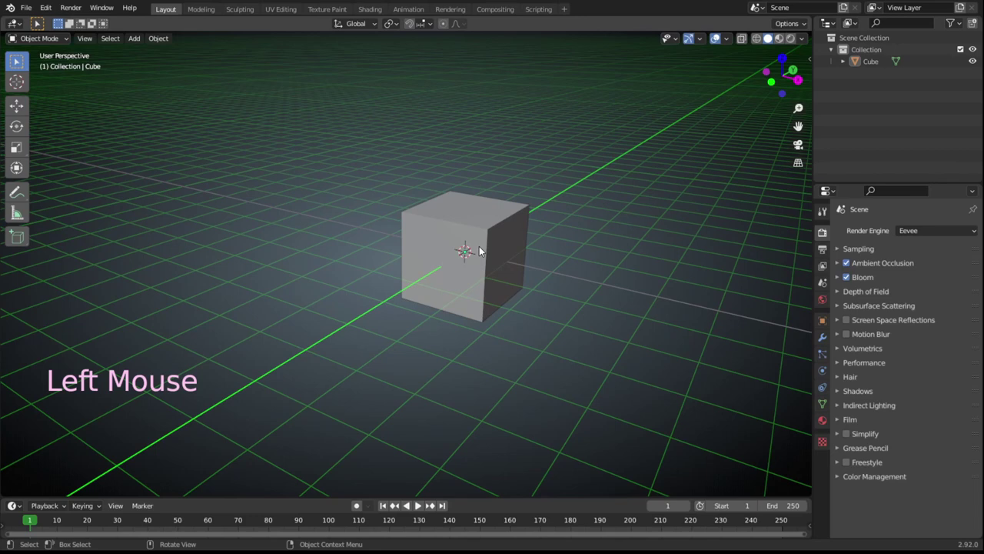
# Scale the cube to 0.2 along Y, 3 along Z and more than 4 along X, and move it 2.4 m up along Z.
pyautogui.click(480, 249)
pyautogui.press('s')
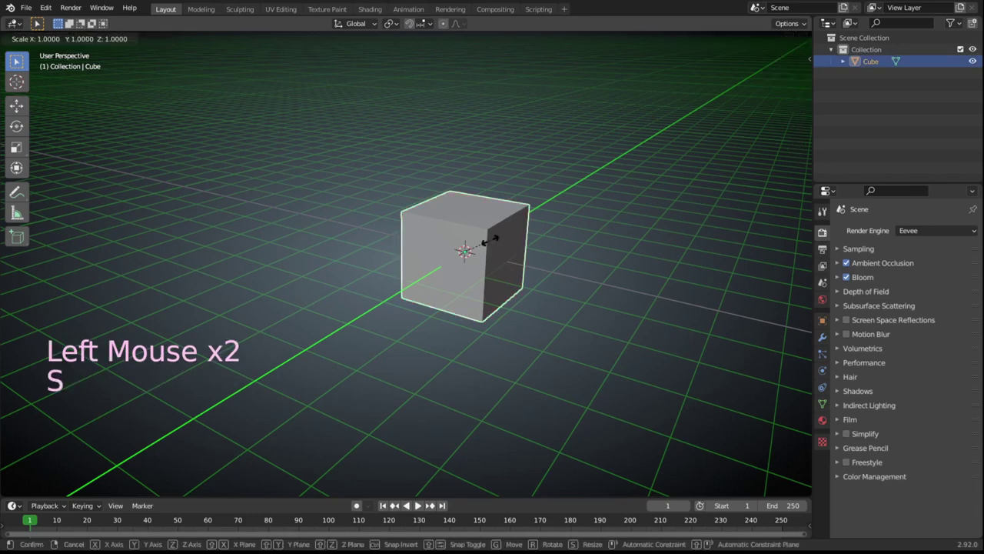
pyautogui.write('s0.2')
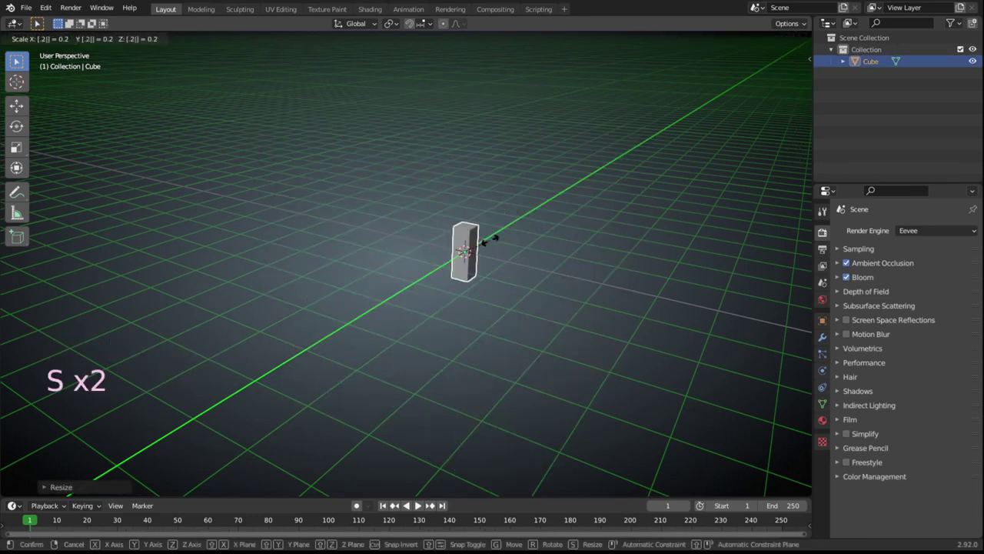
pyautogui.write('y')
pyautogui.press('Return')
pyautogui.write('s3')
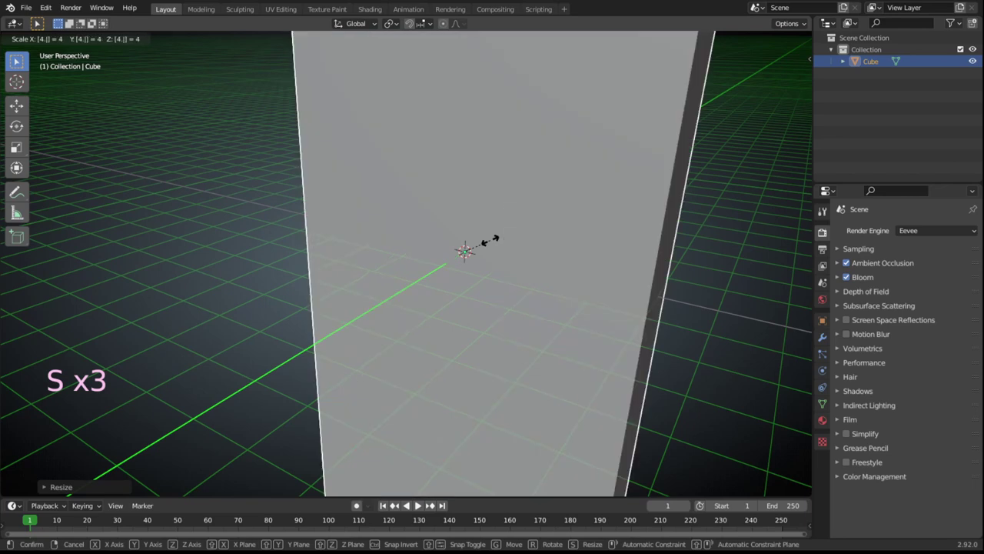
pyautogui.write('x')
pyautogui.press('Return')
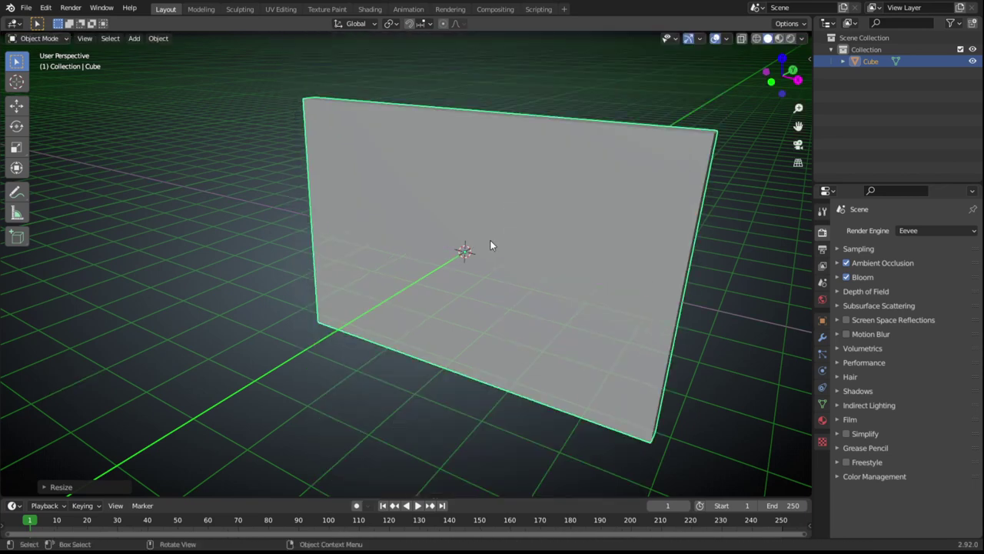
pyautogui.write('g2.4z')
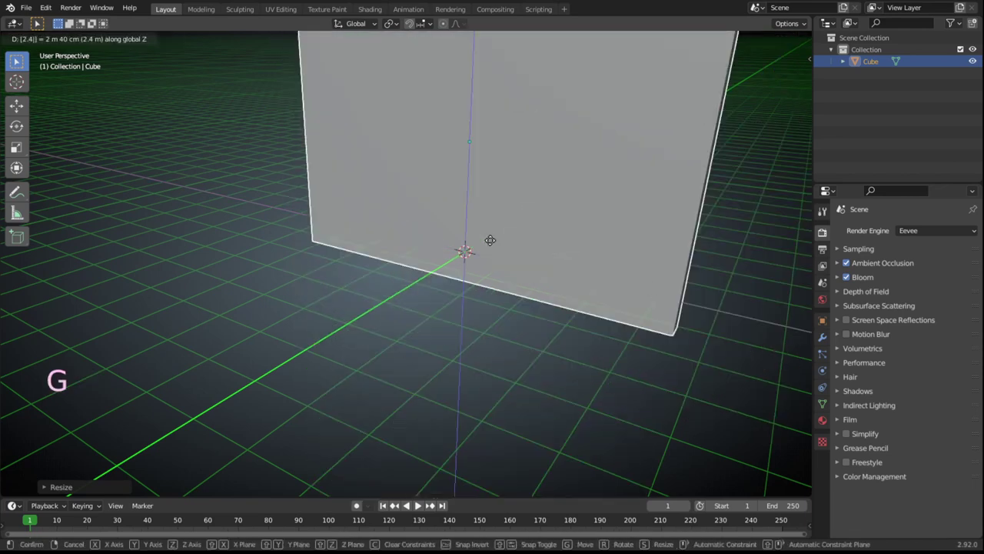
pyautogui.press('Return')
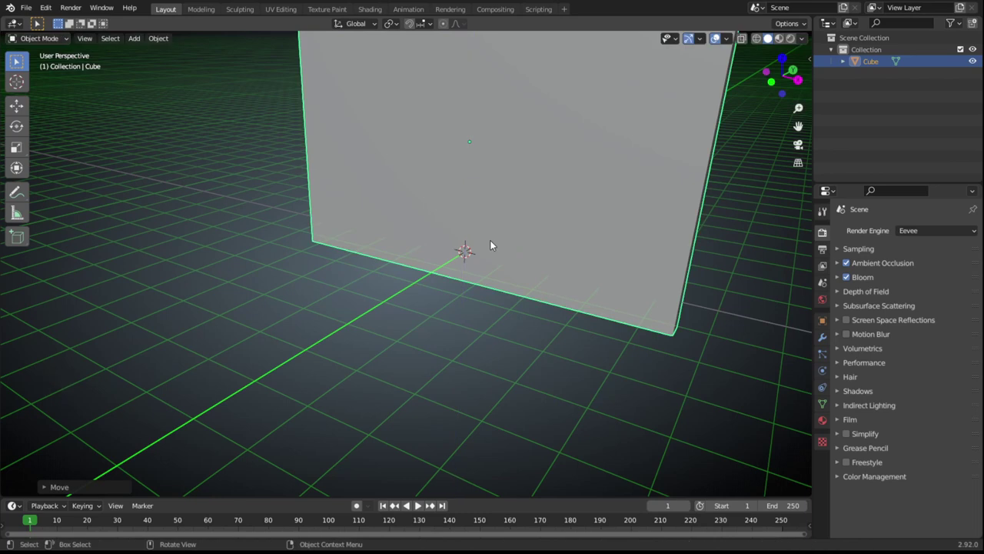
# Select the slab's back face in edit mode and inset it by about 0.05 m to form a thin outer border.
pyautogui.press('Tab')
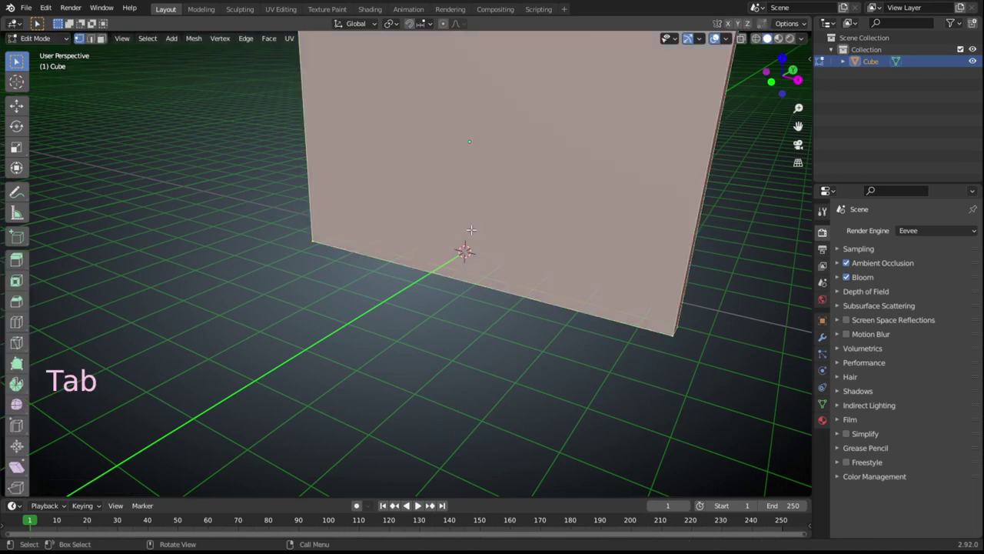
pyautogui.press('3')
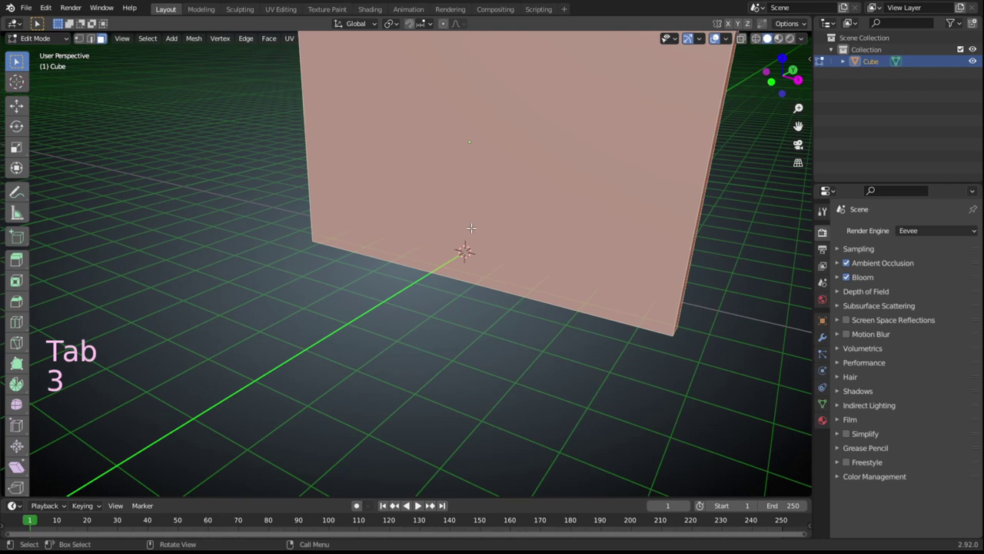
pyautogui.press('ctrl+KP_1')
pyautogui.click(471, 227)
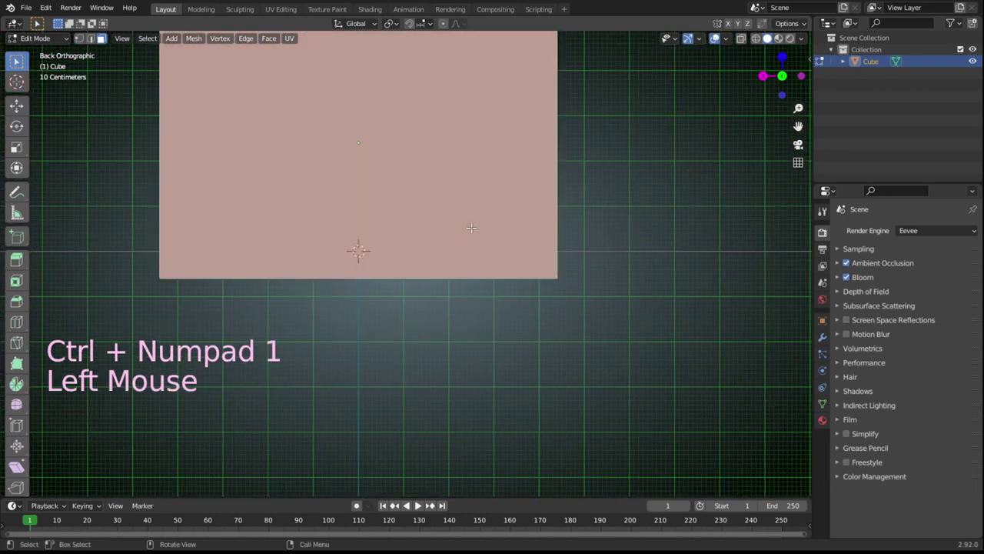
pyautogui.keyDown('shift'); pyautogui.moveTo(656, 227); pyautogui.dragTo(696, 339, button='middle'); pyautogui.keyUp('shift')
pyautogui.press('i')
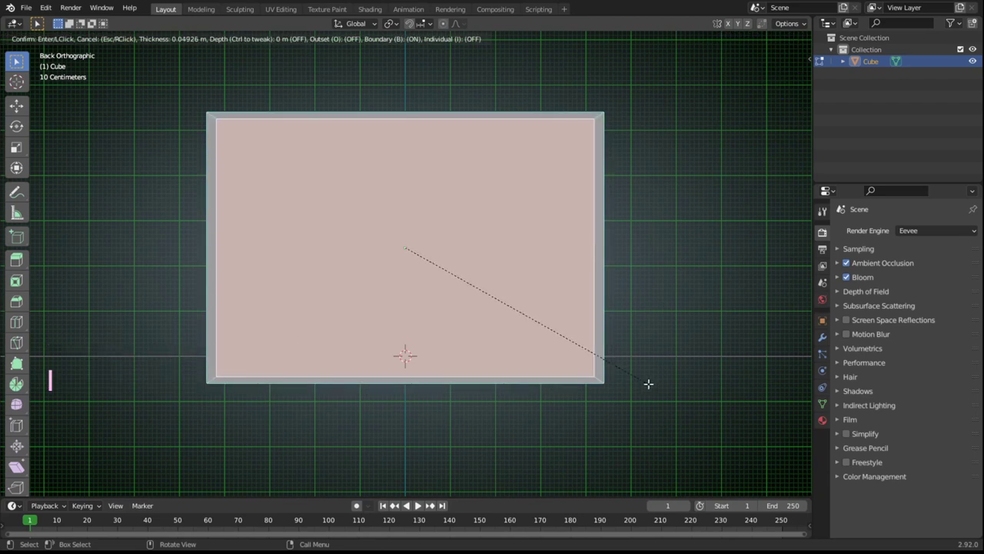
pyautogui.click(648, 384)
# Inset the back face by about 0.4 m, and inset it once more slightly to form a thin inner rectangular border.
pyautogui.press('i')
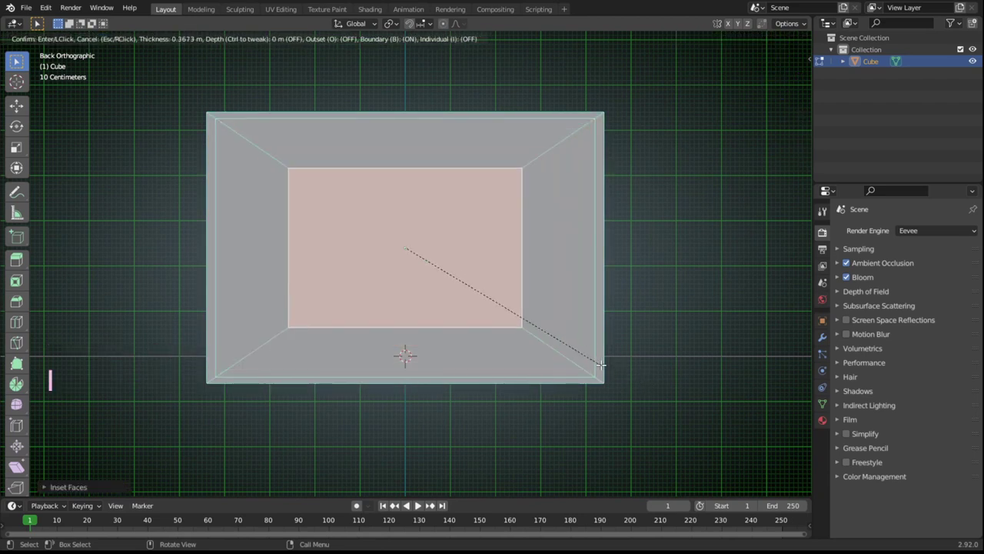
pyautogui.click(593, 364)
pyautogui.press('i')
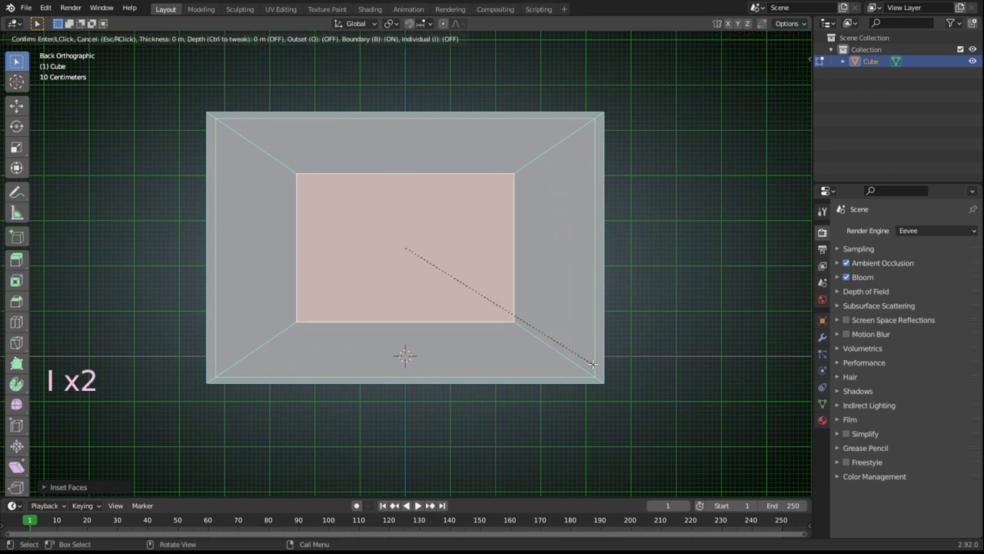
pyautogui.click(589, 360)
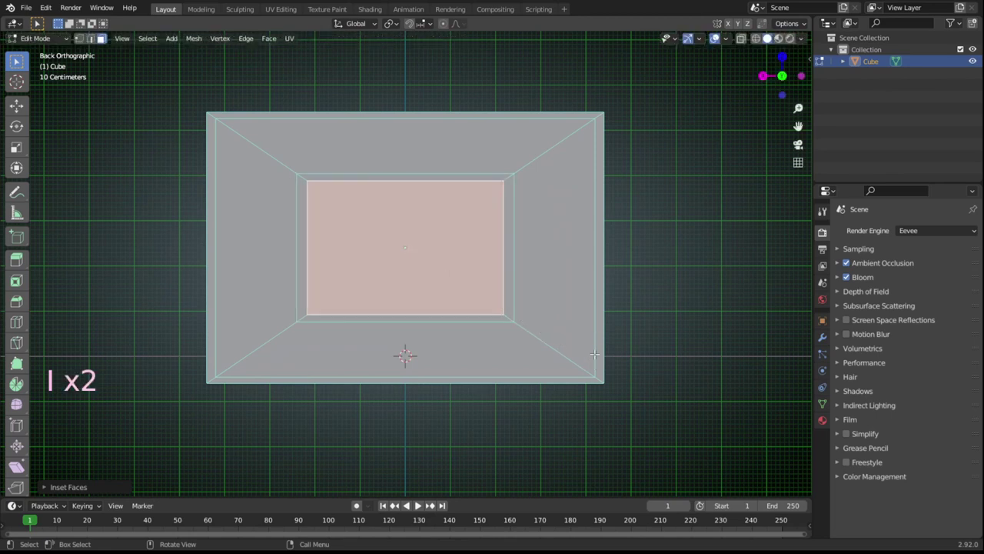
# Create a base material and a second black material, assign the black one to the four outer border faces, and show material preview shading.
pyautogui.click(596, 359)
pyautogui.keyDown('shift'); pyautogui.click(417, 374); pyautogui.keyUp('shift')
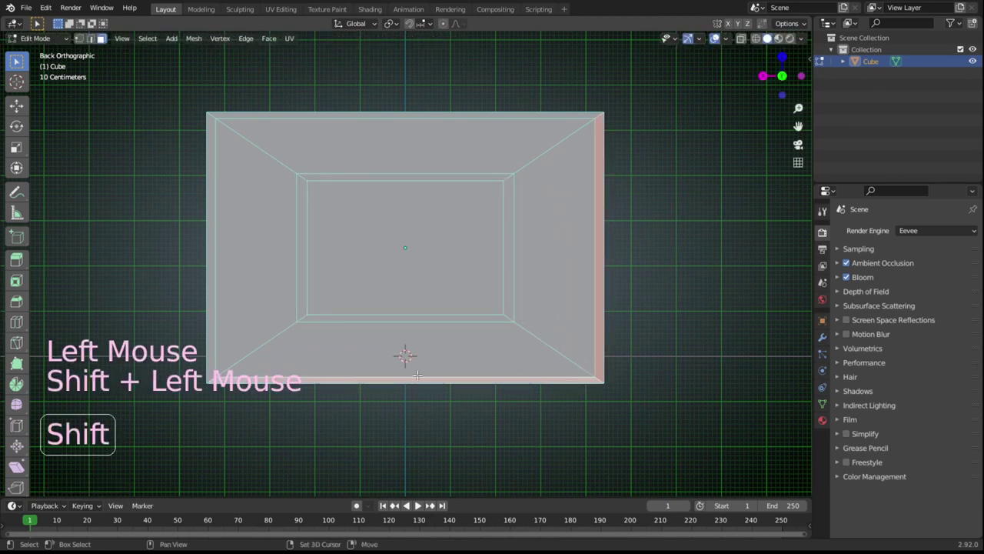
pyautogui.keyDown('shift'); pyautogui.click(210, 315); pyautogui.keyUp('shift')
pyautogui.keyDown('shift'); pyautogui.click(293, 118); pyautogui.keyUp('shift')
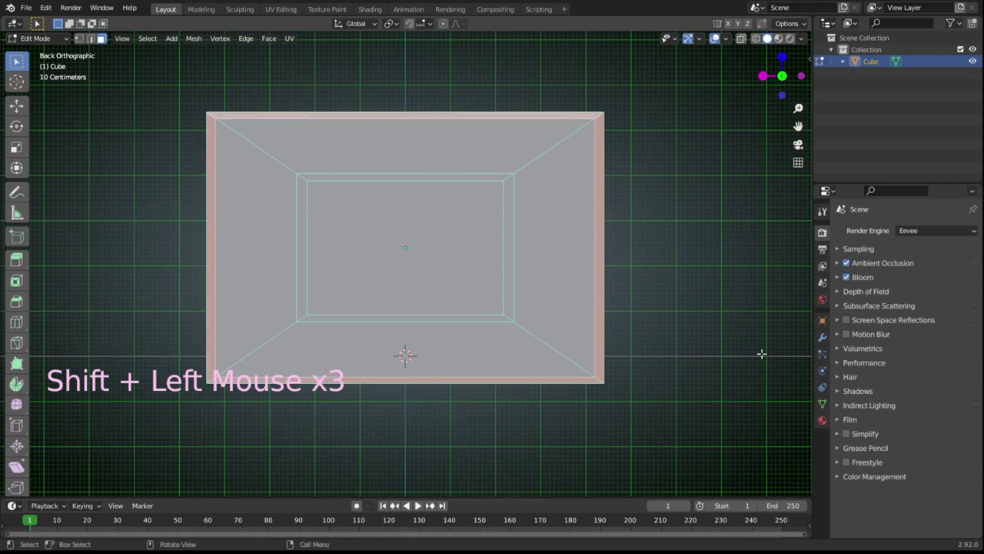
pyautogui.click(822, 421)
pyautogui.click(912, 281)
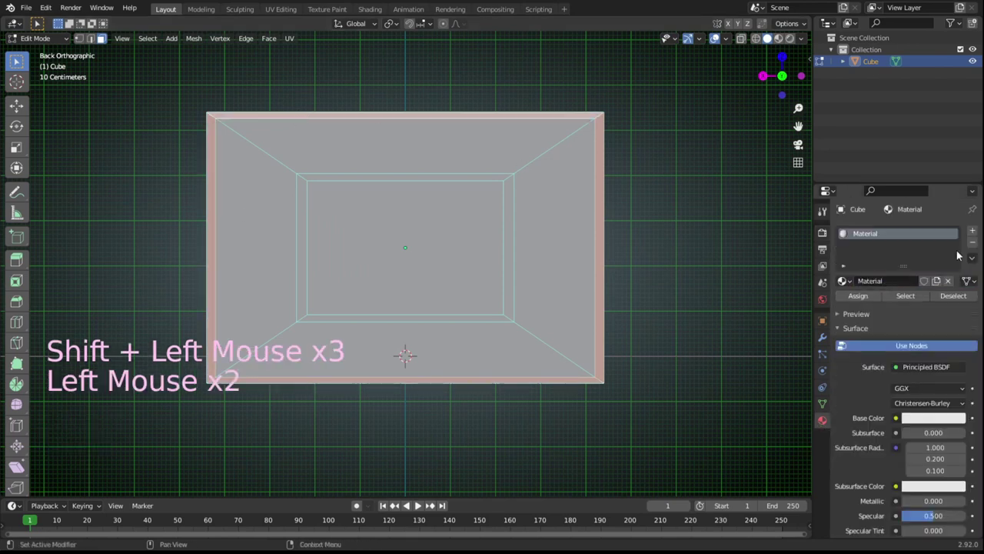
pyautogui.click(973, 234)
pyautogui.click(906, 305)
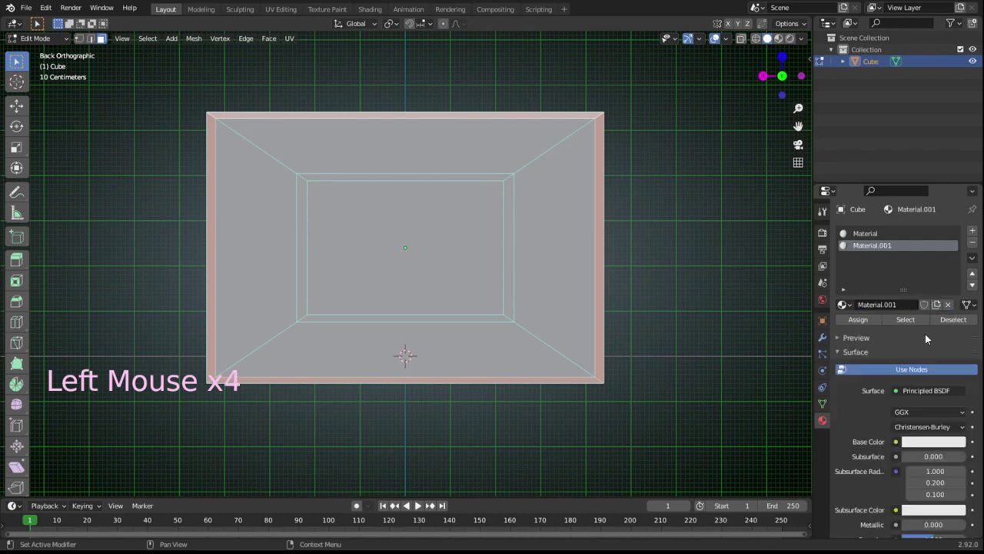
pyautogui.click(911, 444)
pyautogui.moveTo(958, 282); pyautogui.dragTo(931, 356)
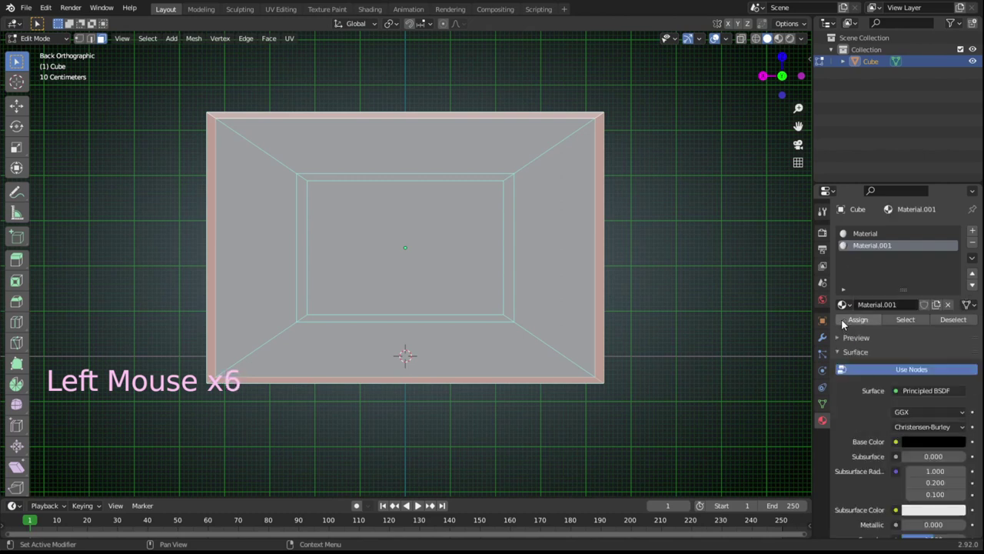
pyautogui.click(778, 38)
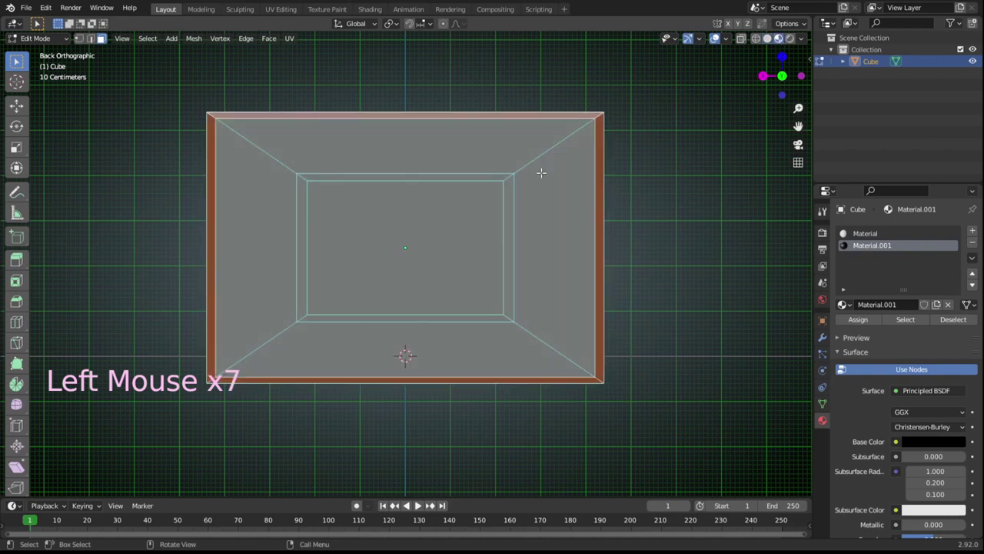
# Assign the black material to the four faces of the inner rectangular border and return to object mode.
pyautogui.click(491, 174)
pyautogui.keyDown('shift'); pyautogui.click(506, 188); pyautogui.keyUp('shift')
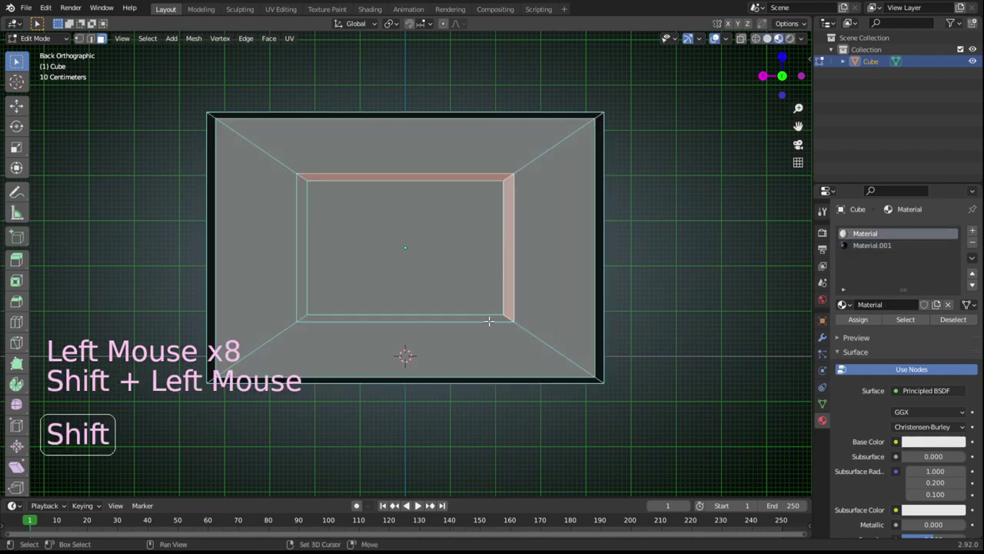
pyautogui.keyDown('shift'); pyautogui.click(300, 293); pyautogui.keyUp('shift')
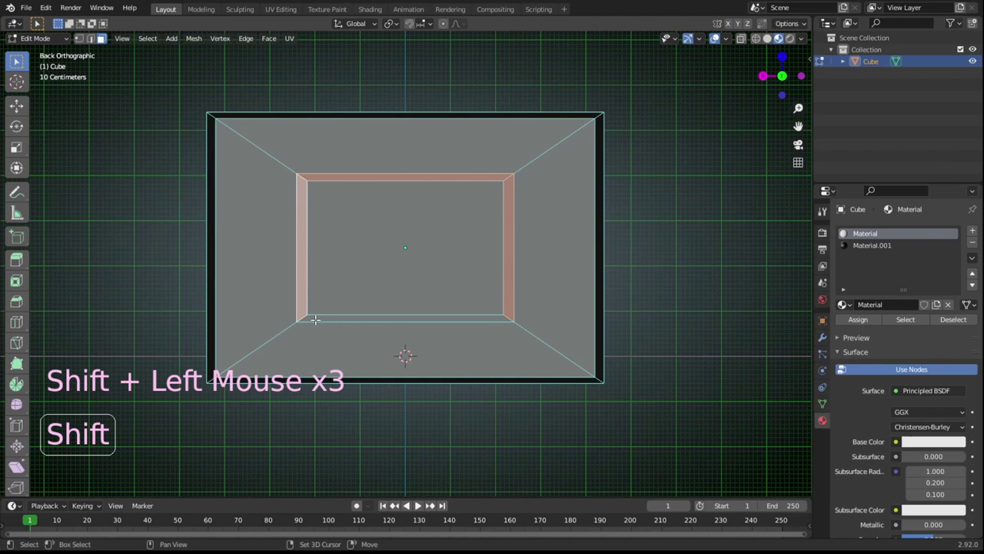
pyautogui.keyDown('shift'); pyautogui.click(315, 319); pyautogui.keyUp('shift')
pyautogui.click(859, 319)
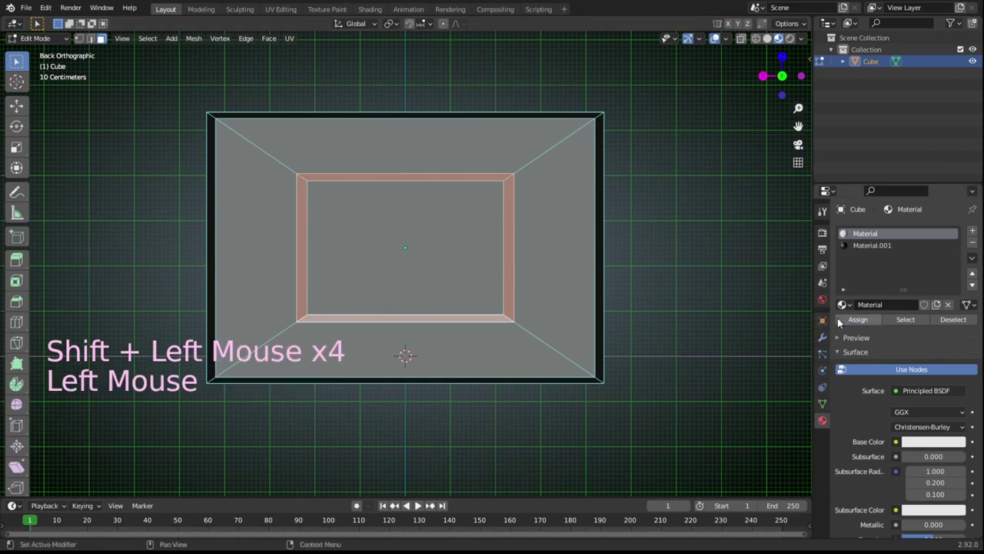
pyautogui.click(872, 246)
pyautogui.click(859, 320)
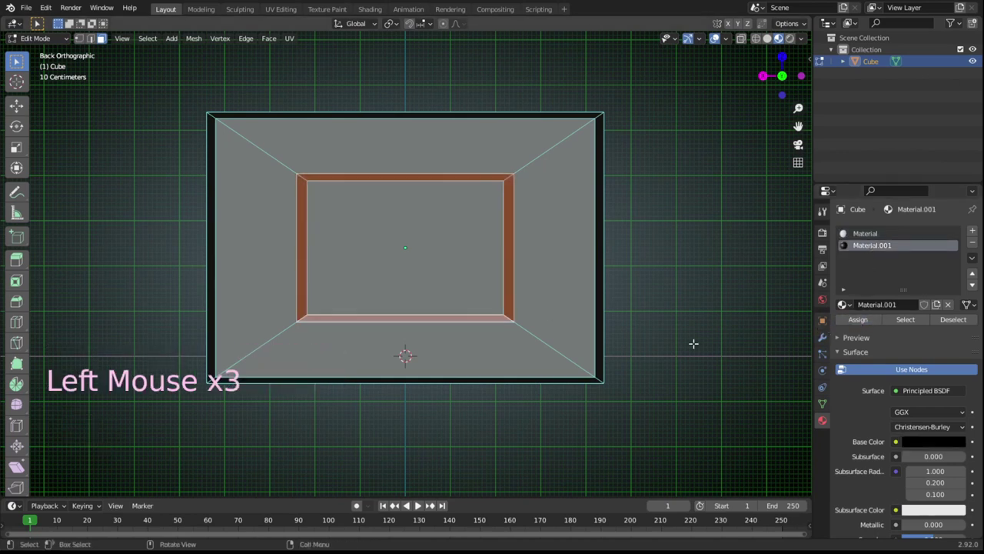
pyautogui.press('Tab')
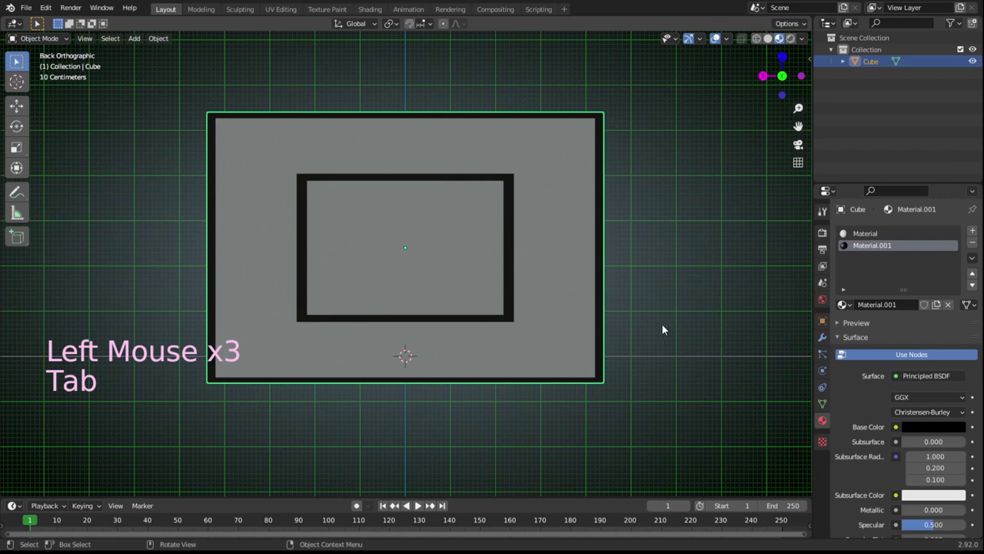
# Give the backboard slab rigid body physics with the Passive type.
pyautogui.click(663, 329)
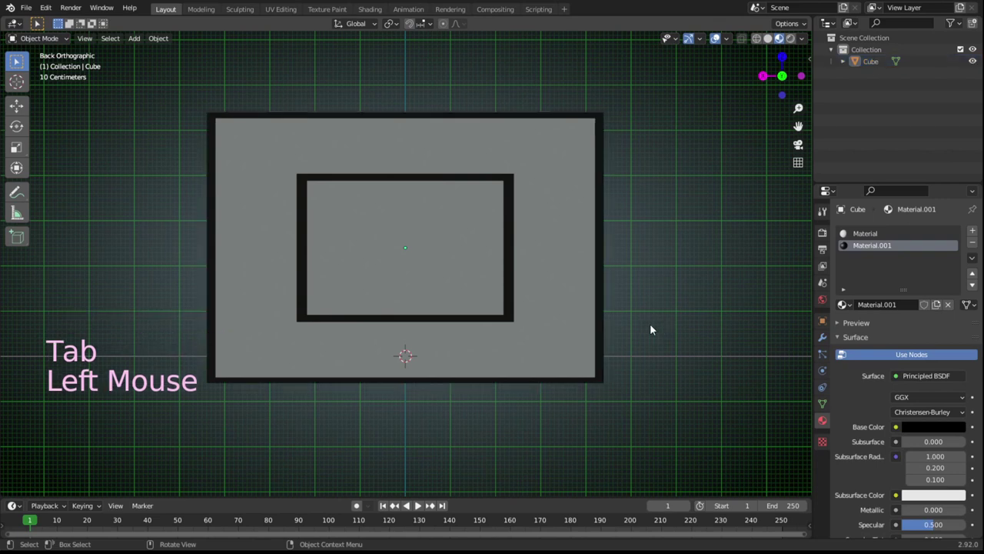
pyautogui.click(640, 321)
pyautogui.click(823, 338)
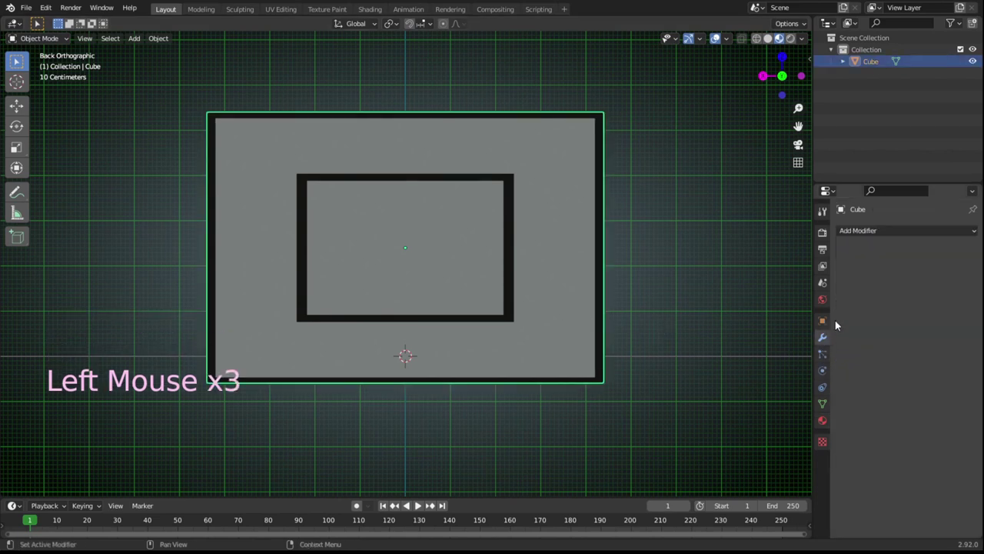
pyautogui.click(822, 370)
pyautogui.click(880, 323)
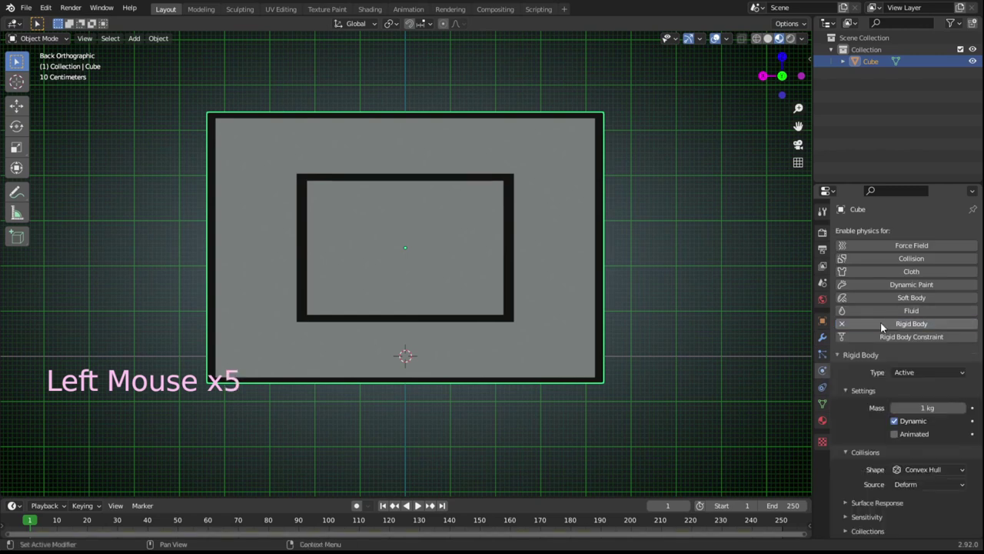
pyautogui.moveTo(917, 372); pyautogui.dragTo(915, 400)
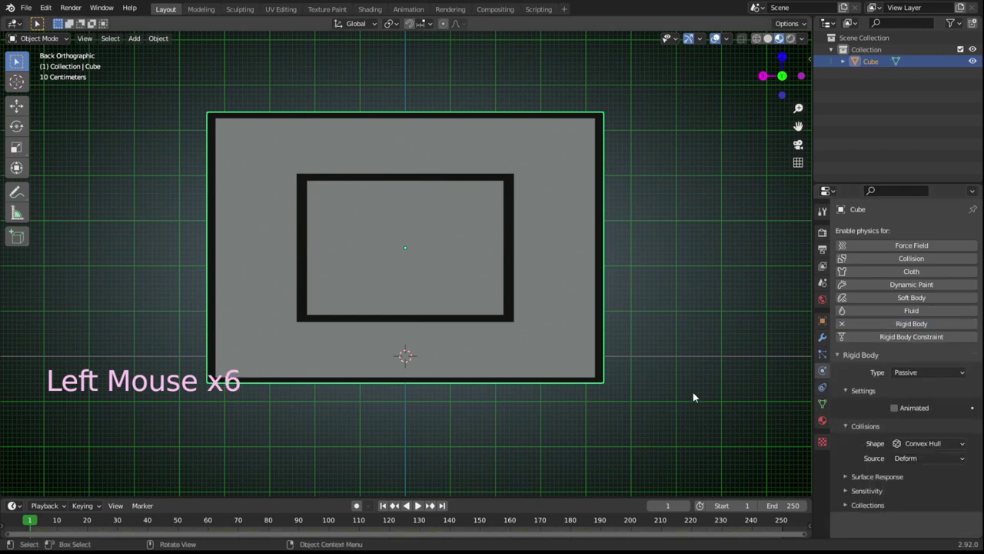
# Add a new mesh cube, scale it to 0.2, and move it 0.2 m along Y.
pyautogui.click(644, 397)
pyautogui.hotkey('shift', 'a')
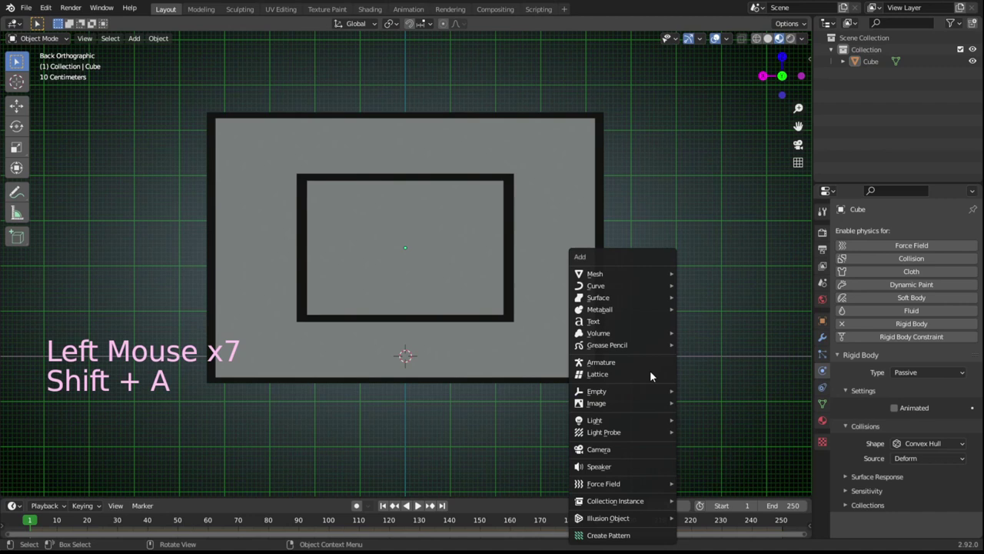
pyautogui.moveTo(639, 274)
pyautogui.click(703, 285)
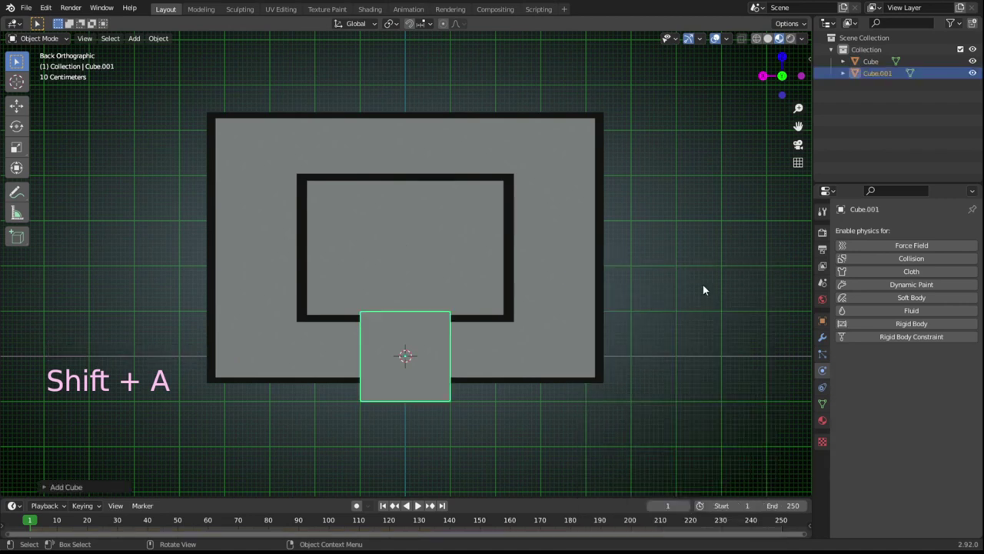
pyautogui.write('s.2')
pyautogui.press('Return')
pyautogui.write('g')
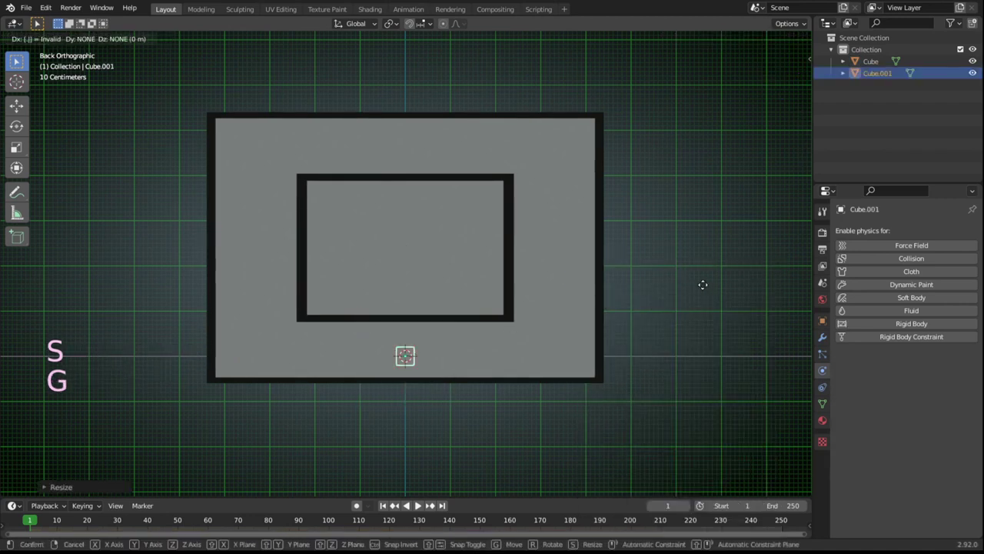
pyautogui.write('.2y')
pyautogui.press('Return')
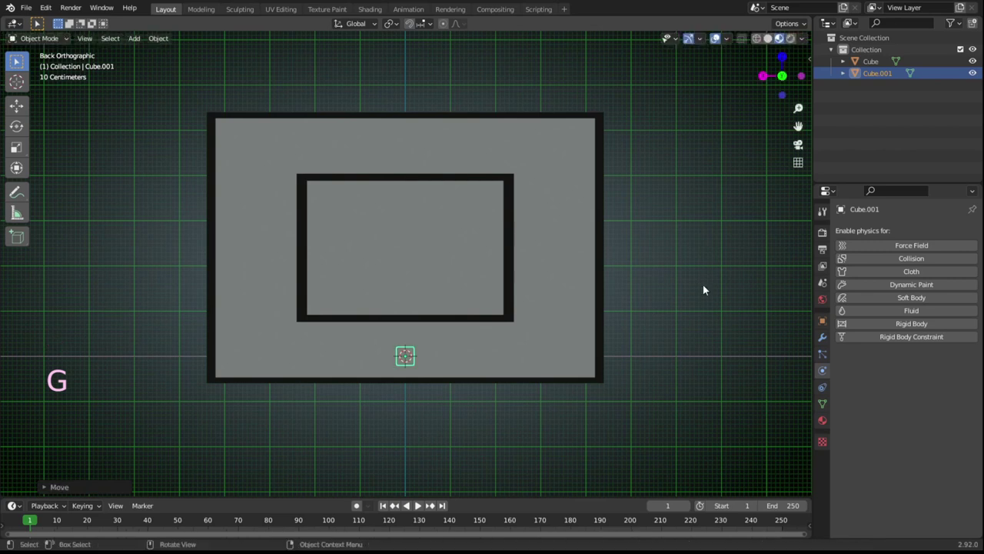
# Give the small cube rigid body physics with the Passive type.
pyautogui.click(857, 323)
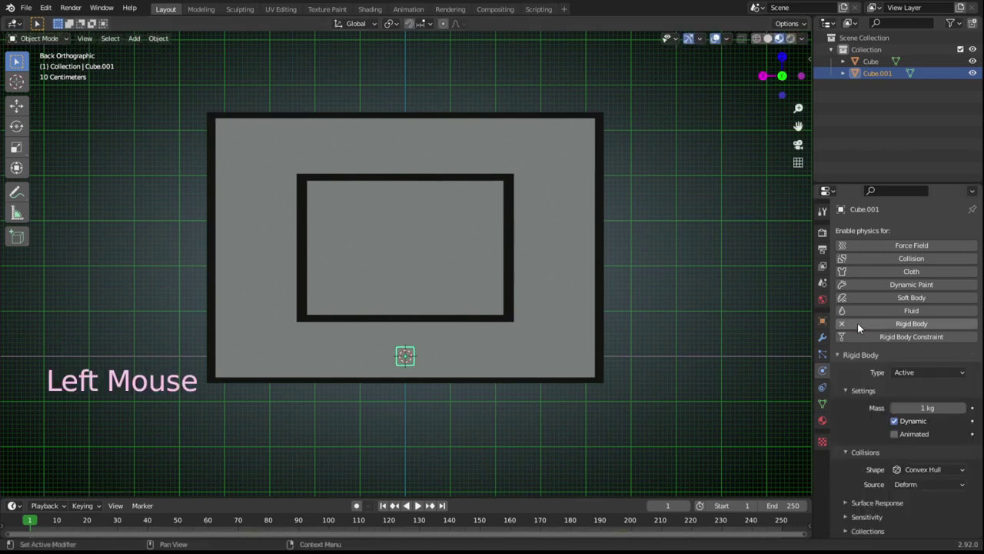
pyautogui.click(927, 372)
pyautogui.click(907, 400)
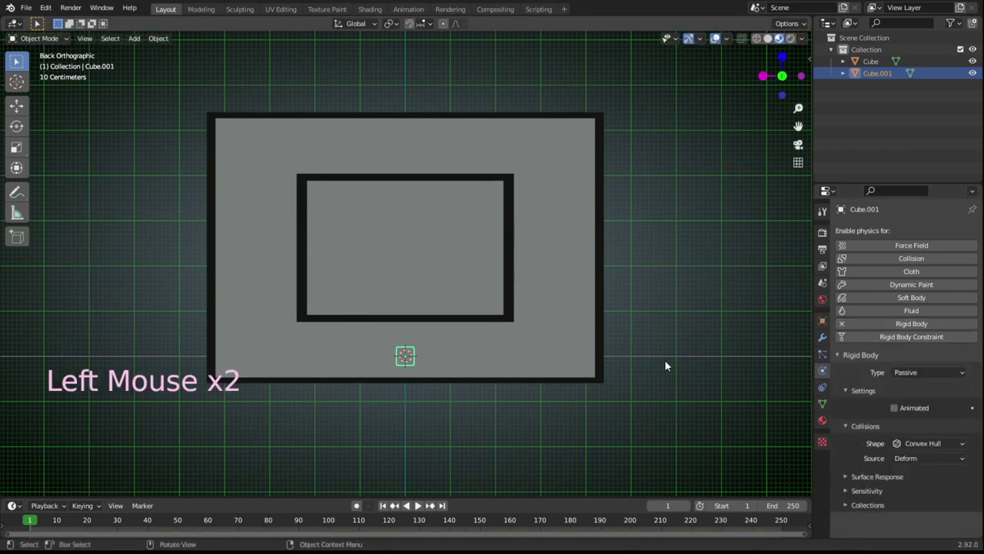
# Add a NURBS circle curve at the scene origin for the hoop.
pyautogui.click(647, 358)
pyautogui.hotkey('shift', 'a')
pyautogui.moveTo(634, 284)
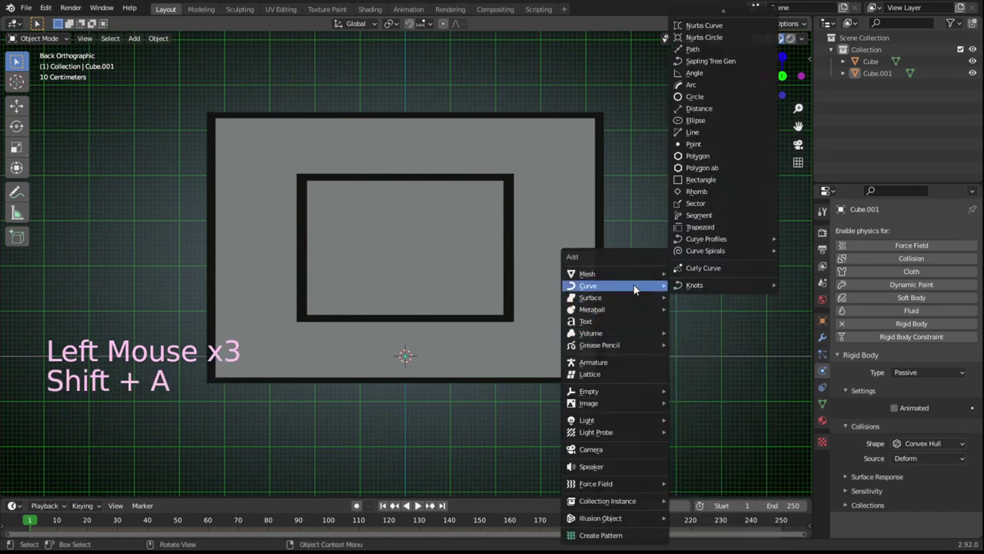
pyautogui.moveTo(682, 283)
pyautogui.click(704, 36)
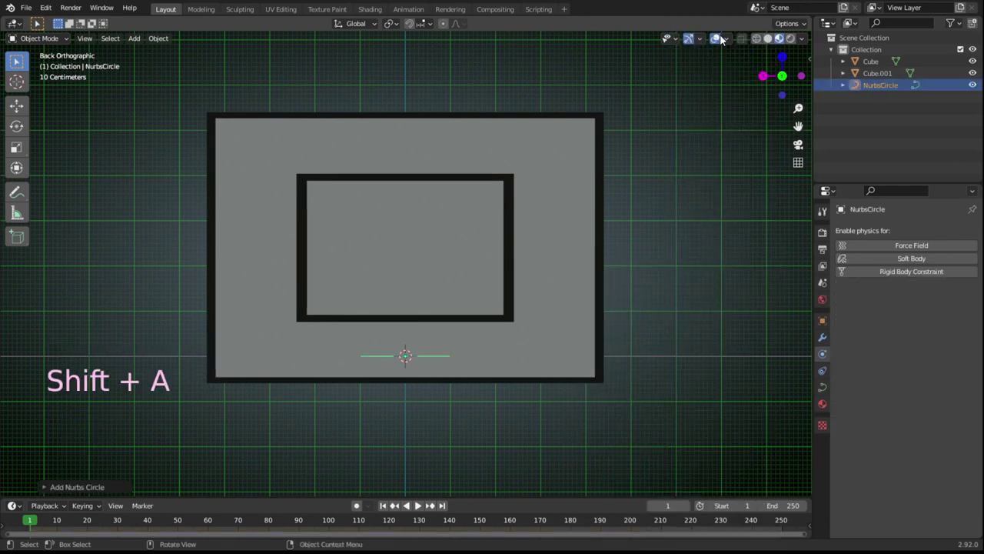
# Scale the NURBS circle up slightly and move it 1.5 m along Y.
pyautogui.press('s')
pyautogui.click(549, 353)
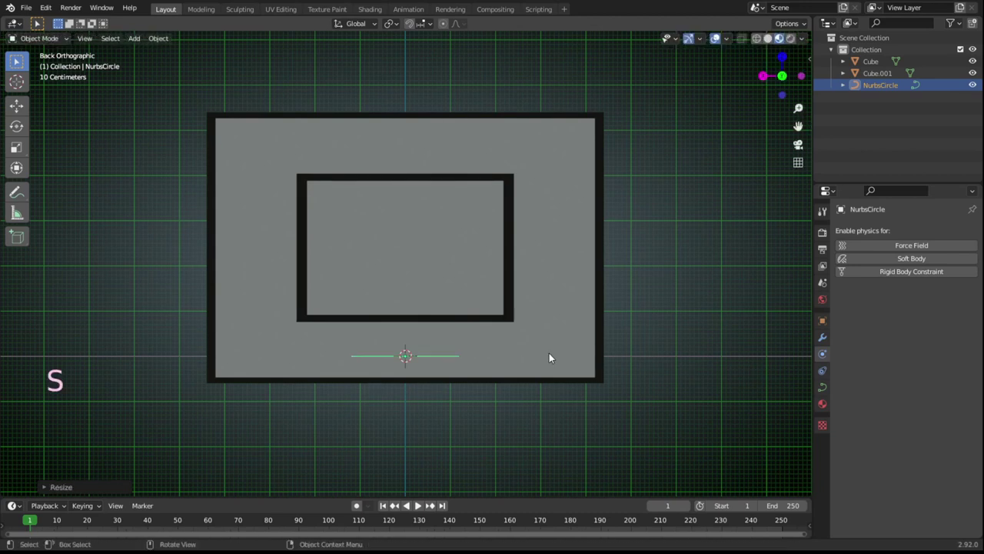
pyautogui.write('g1.5y')
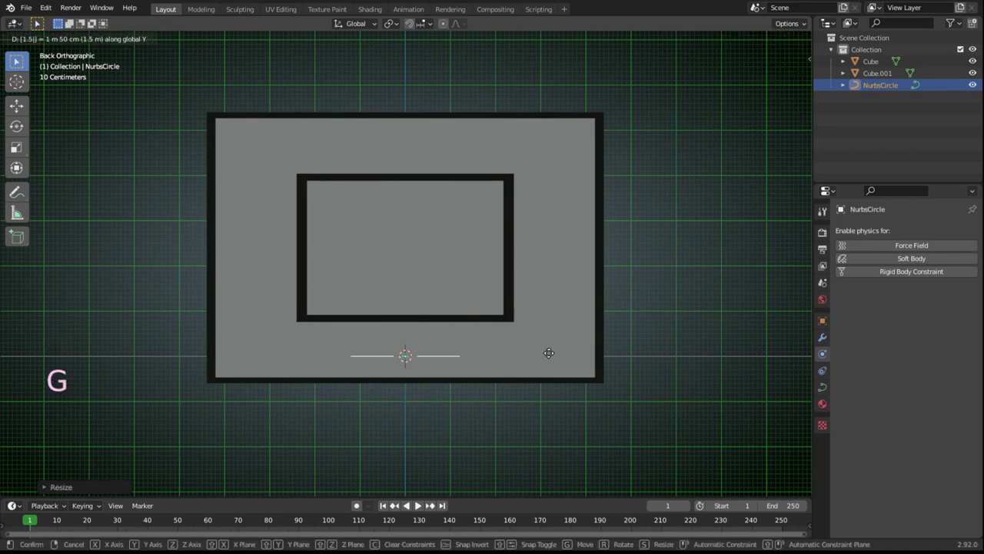
pyautogui.click(549, 353)
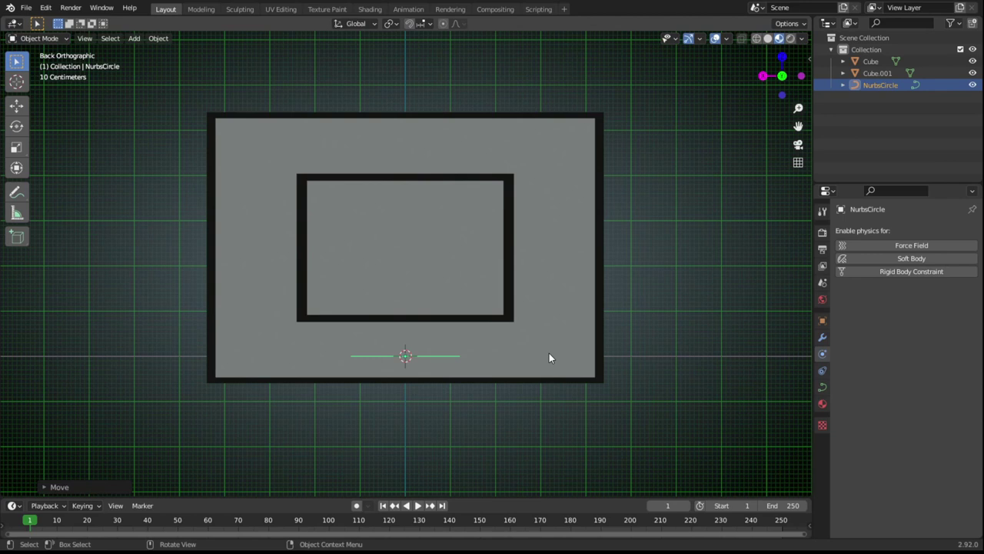
# Thicken the circle curve into a tube by setting its round bevel depth to 0.05 m, then deselect it.
pyautogui.click(828, 387)
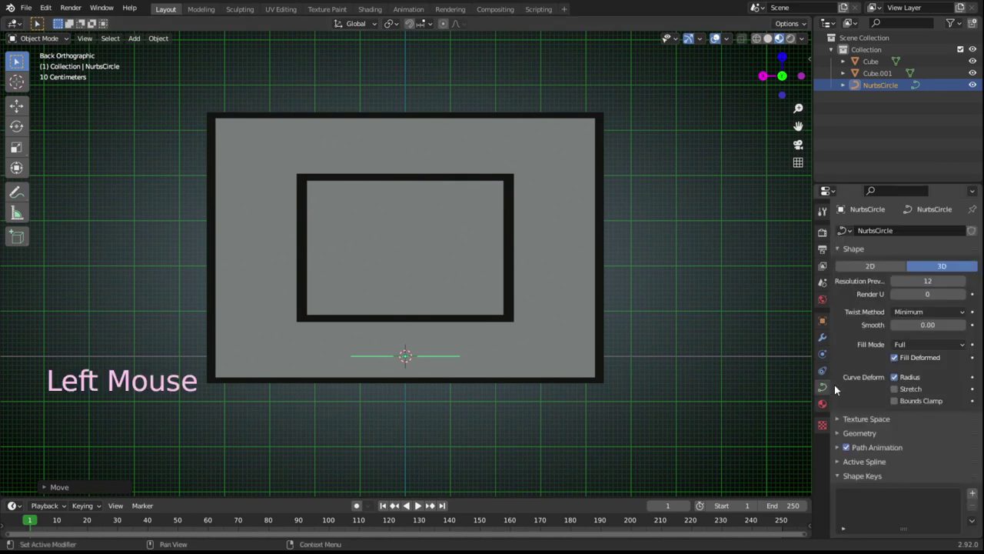
pyautogui.click(851, 433)
pyautogui.scroll(-2, 901, 495)
pyautogui.click(911, 493)
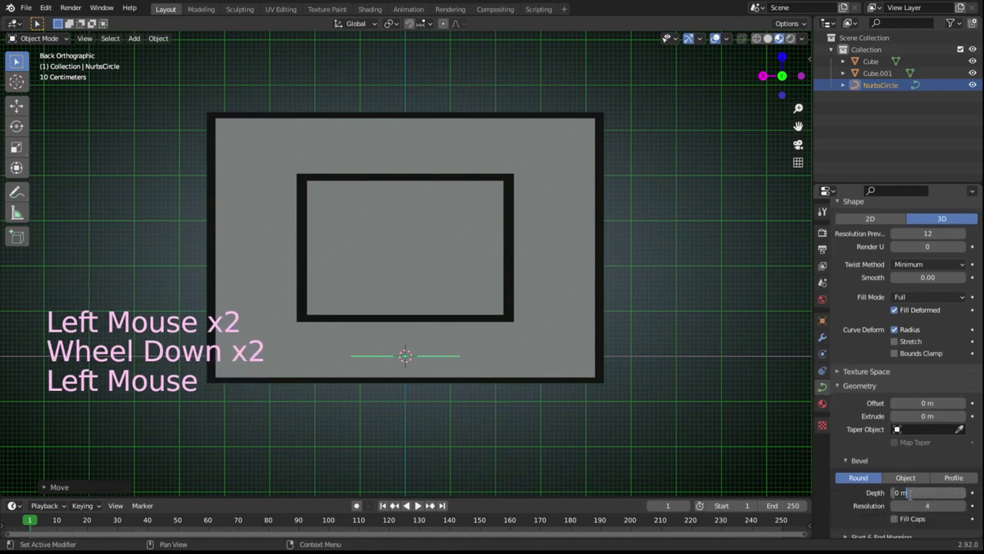
pyautogui.write('05')
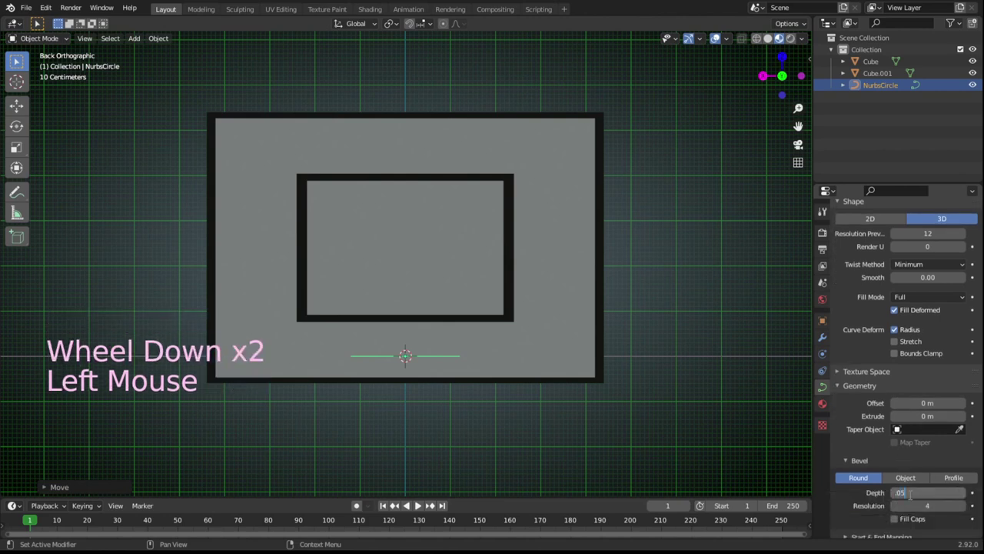
pyautogui.press('Return')
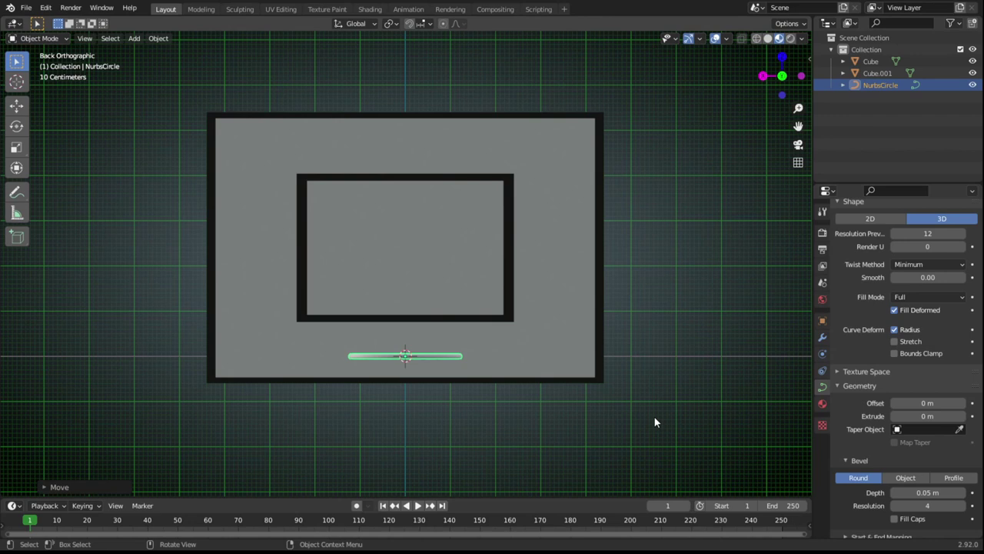
pyautogui.moveTo(646, 341); pyautogui.dragTo(653, 353, button='middle')
pyautogui.click(651, 352)
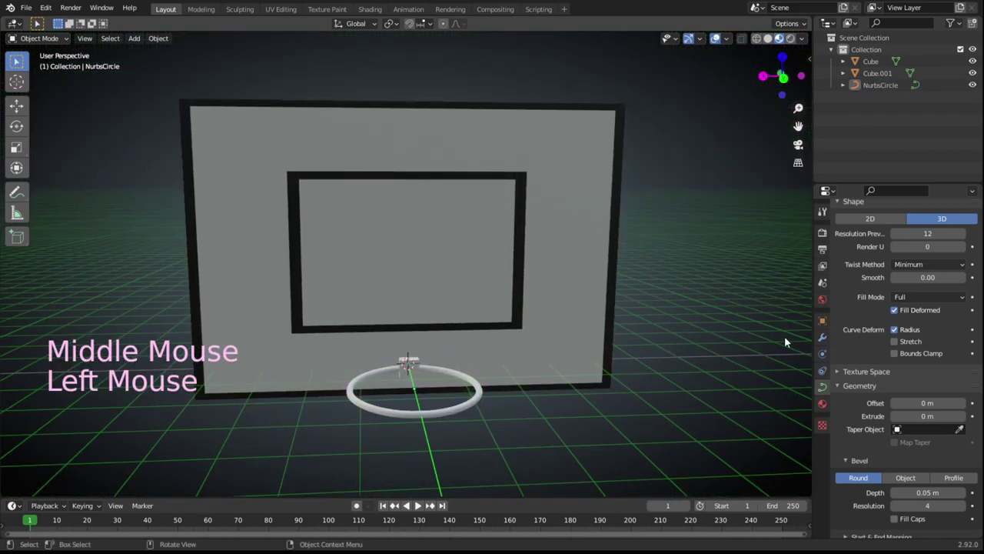
# Give the hoop ring a rigid body constraint of the Fixed type and deselect it.
pyautogui.click(400, 416)
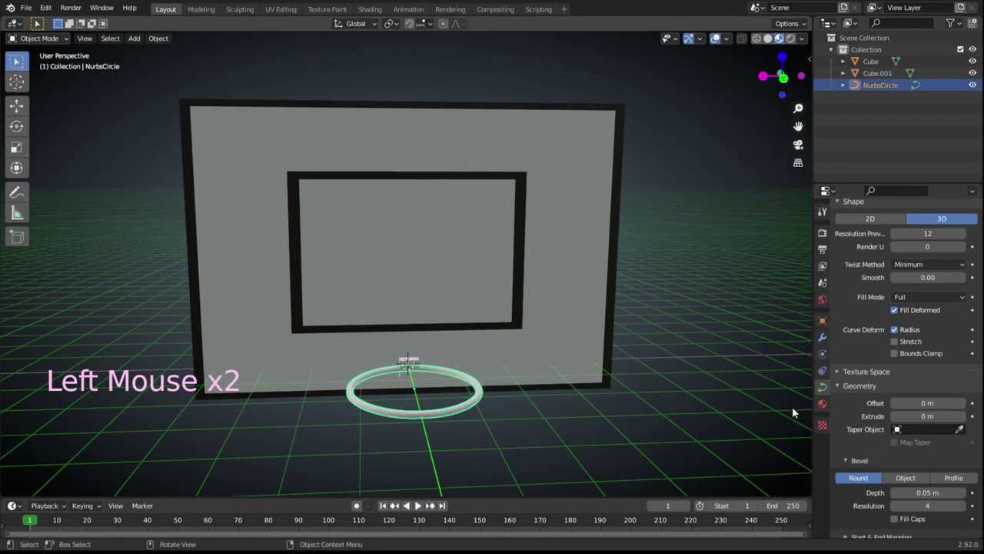
pyautogui.click(823, 369)
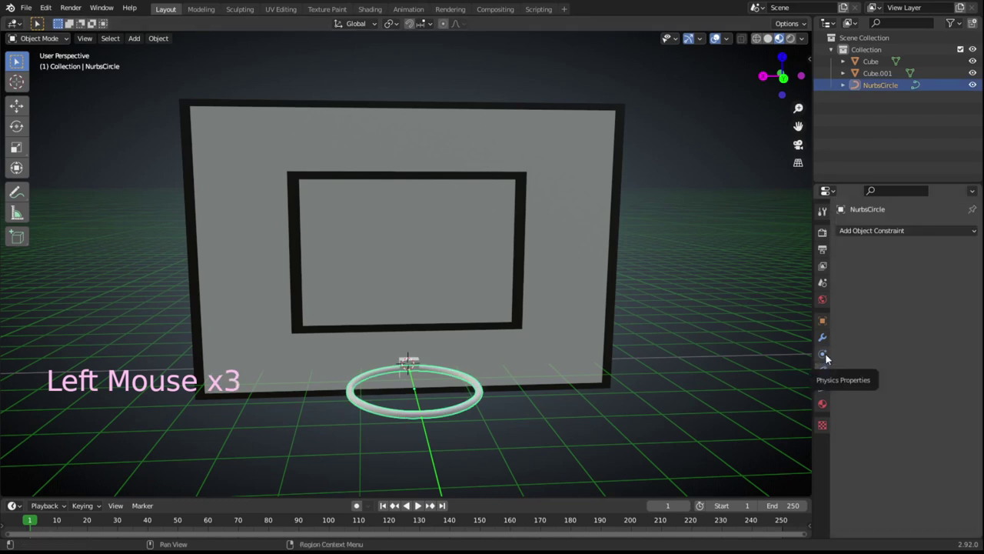
pyautogui.click(824, 354)
pyautogui.click(862, 271)
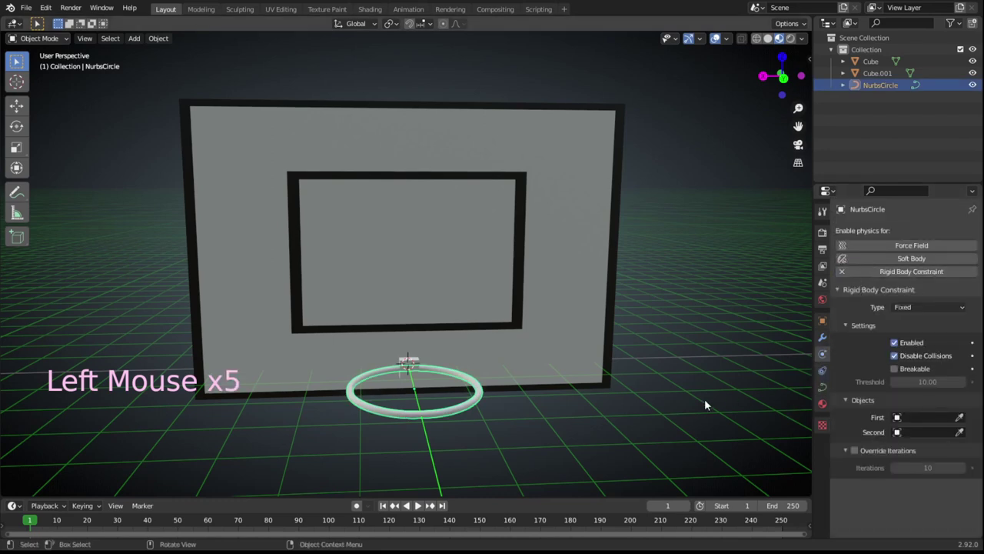
pyautogui.click(578, 417)
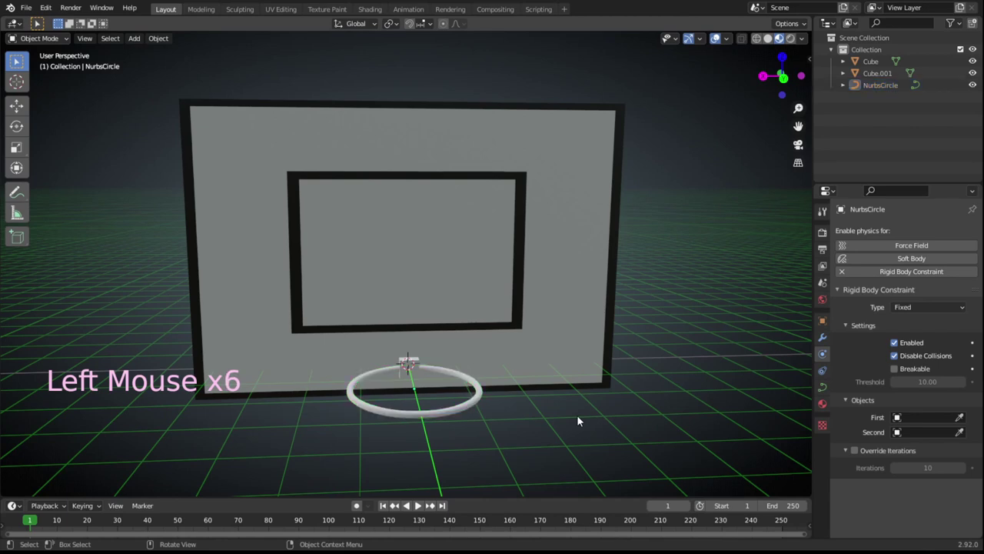
# Add a UV sphere at the origin and shade it smooth.
pyautogui.hotkey('shift', 'a')
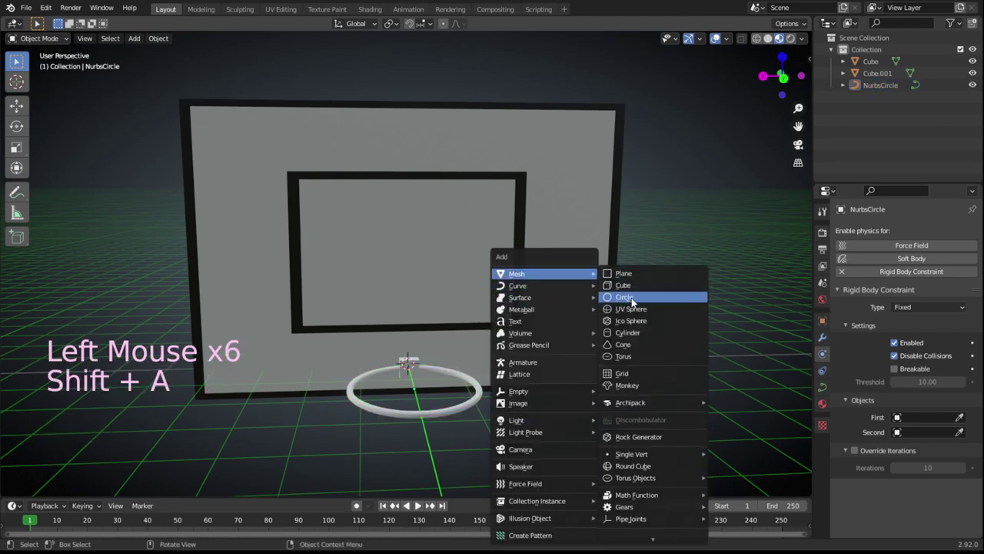
pyautogui.click(634, 308)
pyautogui.rightClick(443, 348)
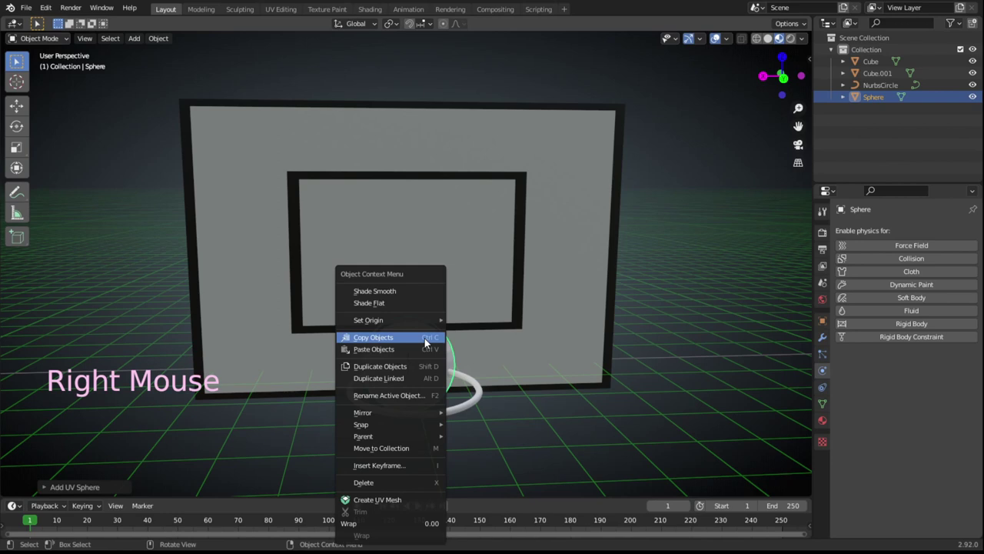
pyautogui.click(409, 292)
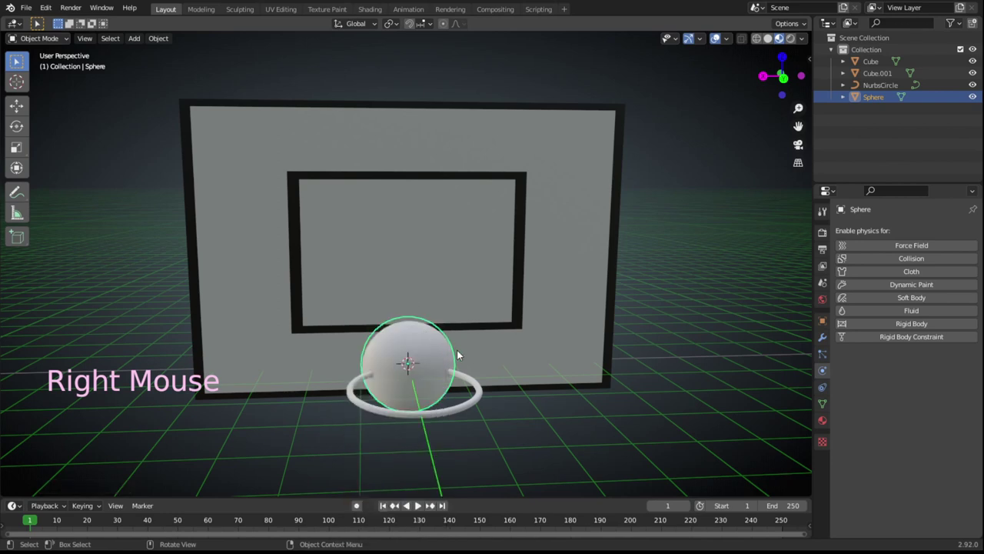
# Duplicate the sphere in place and parent the original Sphere to the copy Sphere.001.
pyautogui.hotkey('shift', 'd')
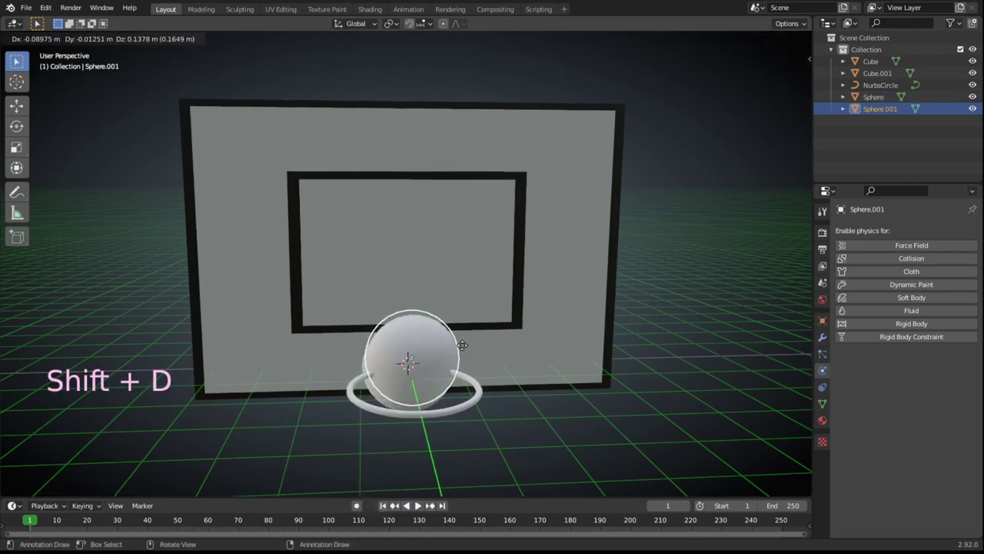
pyautogui.rightClick(467, 342)
pyautogui.keyDown('shift'); pyautogui.click(871, 97); pyautogui.keyUp('shift')
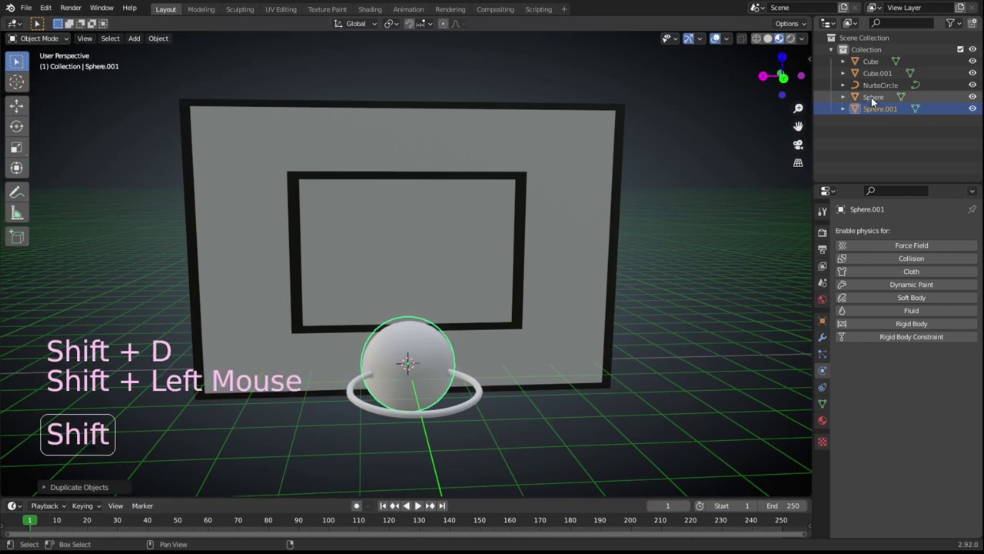
pyautogui.hotkey('ctrl', 'p')
pyautogui.click(476, 305)
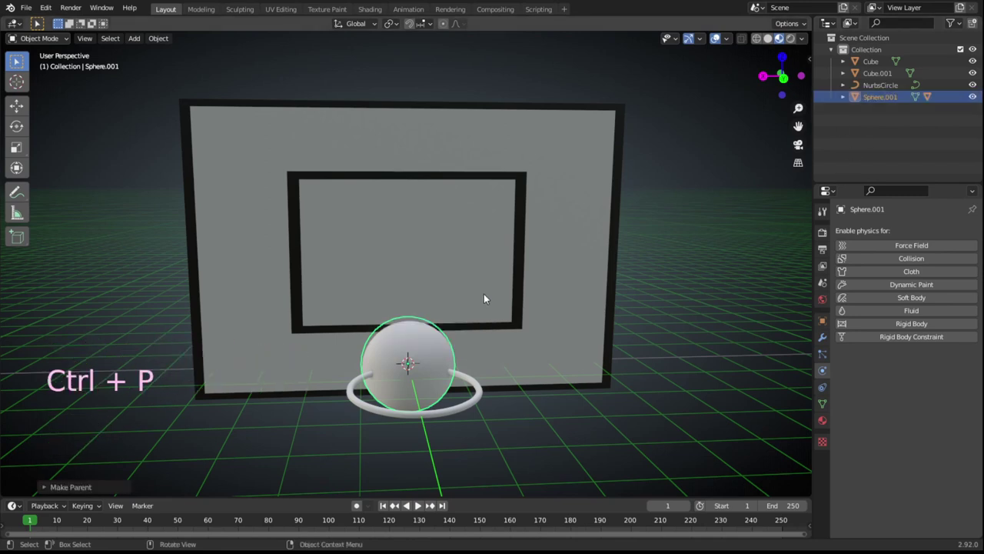
# Enable Collision physics on the child object Sphere.
pyautogui.click(844, 97)
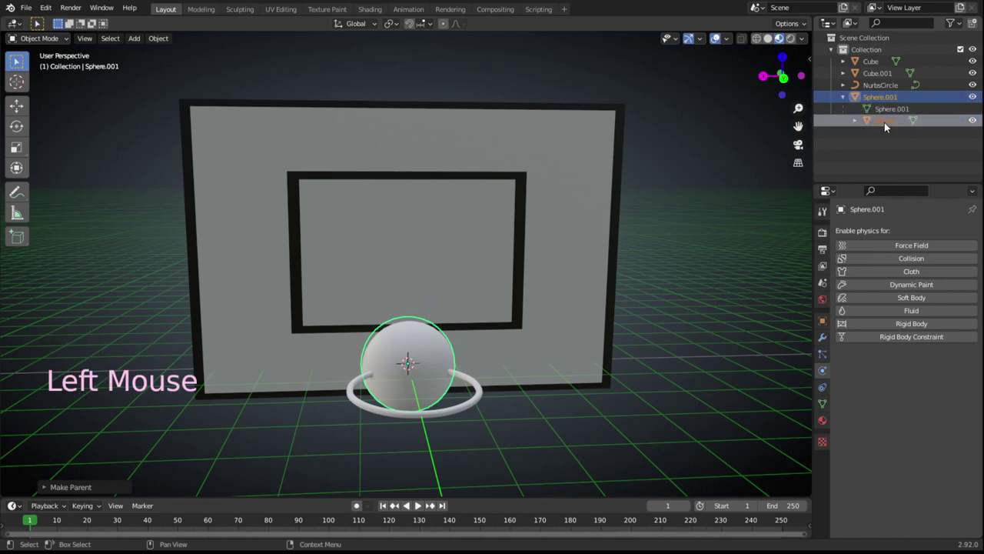
pyautogui.click(885, 122)
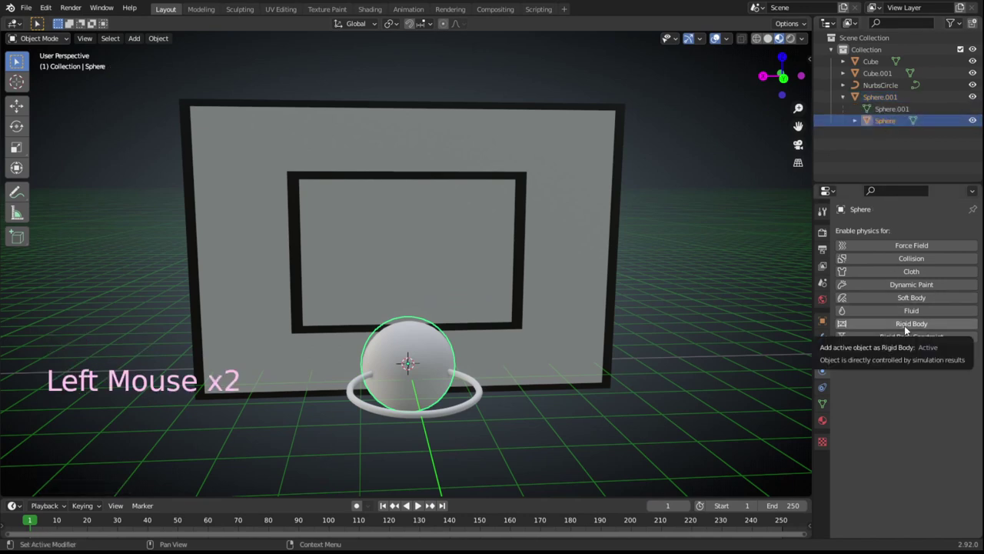
pyautogui.click(911, 260)
# Give the parent Sphere.001 active rigid body physics with the Sphere collision shape.
pyautogui.click(897, 97)
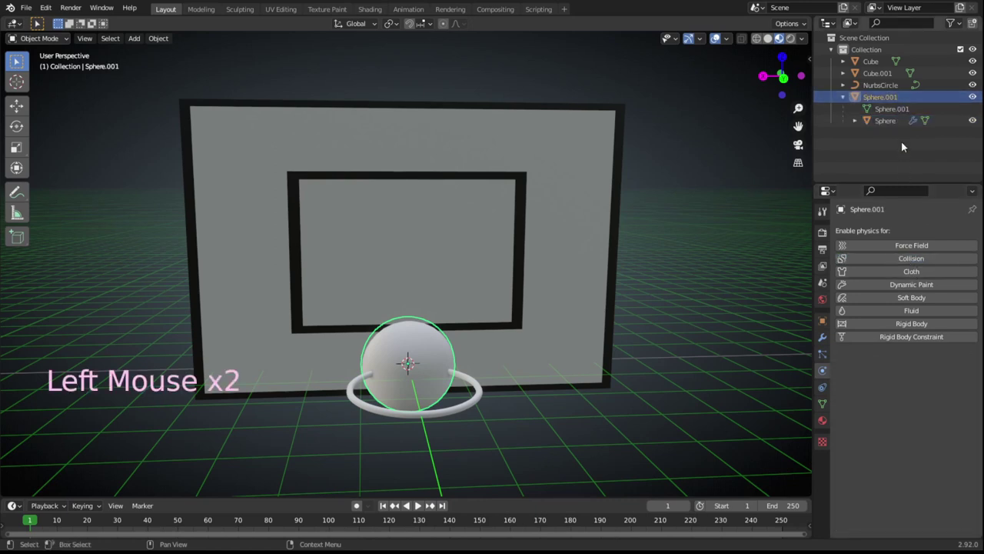
pyautogui.click(926, 327)
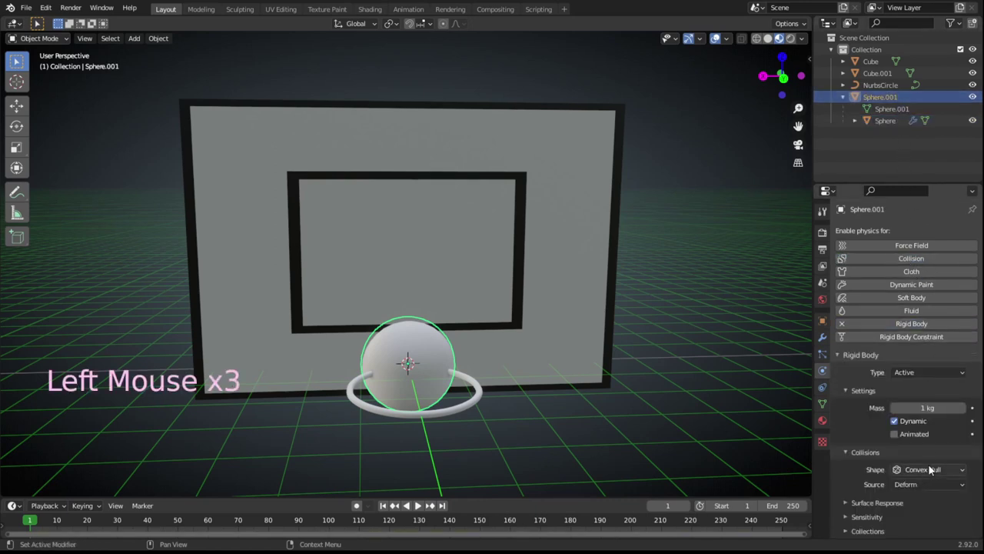
pyautogui.moveTo(931, 469); pyautogui.dragTo(927, 440)
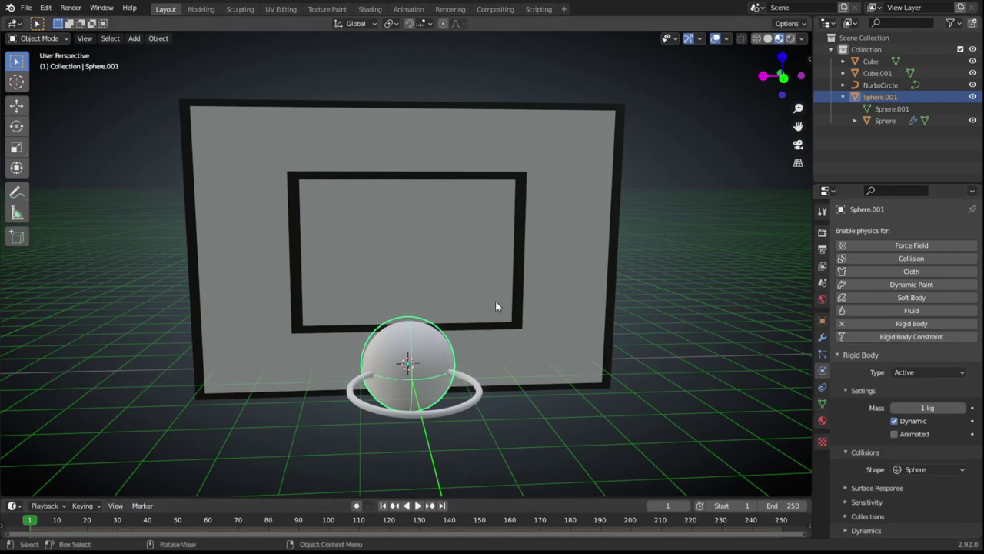
# Set Sphere.001's location to Y 20 m and Z -4 m and keyframe its location at frame 1.
pyautogui.press('n')
pyautogui.click(804, 60)
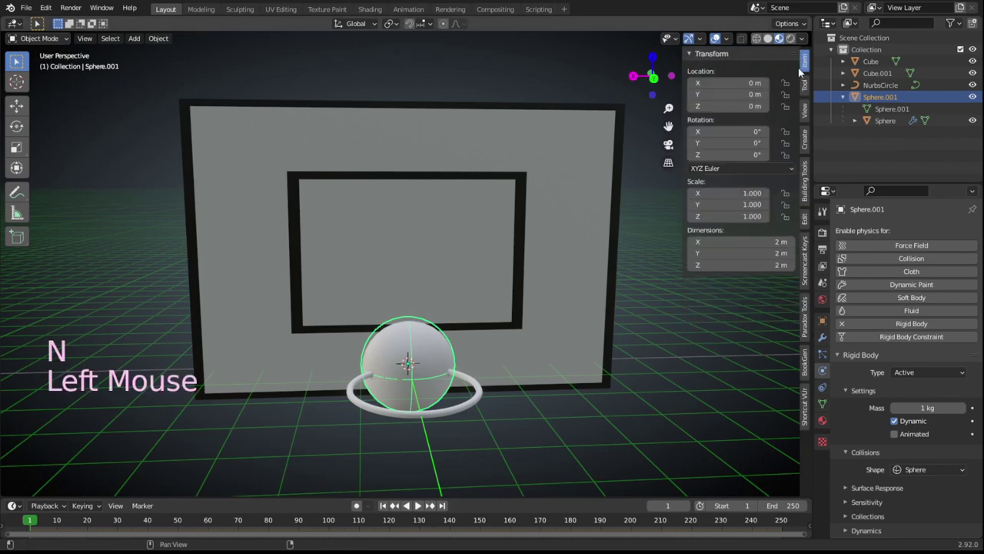
pyautogui.click(739, 94)
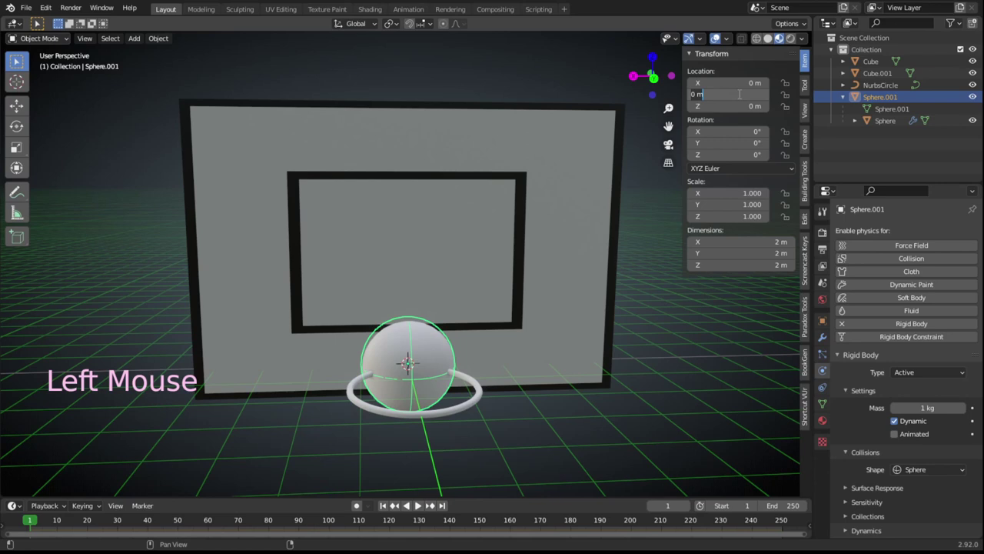
pyautogui.write('20')
pyautogui.press('Return')
pyautogui.click(745, 106)
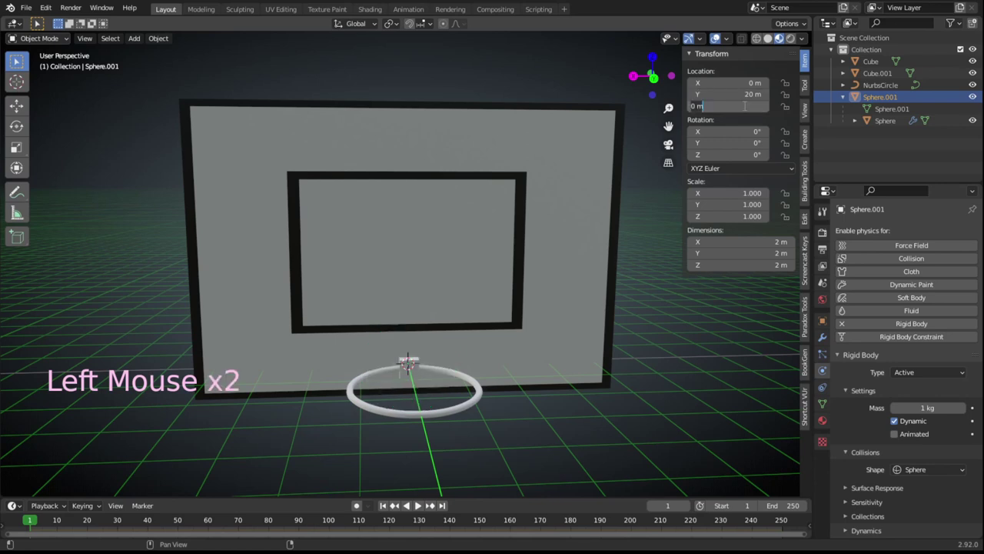
pyautogui.write('-4')
pyautogui.press('Return')
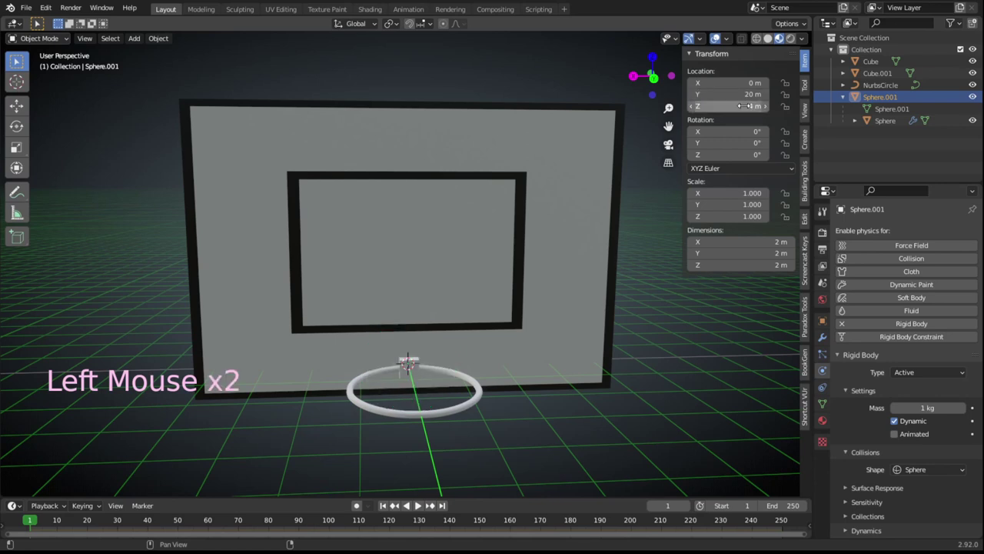
pyautogui.press('i')
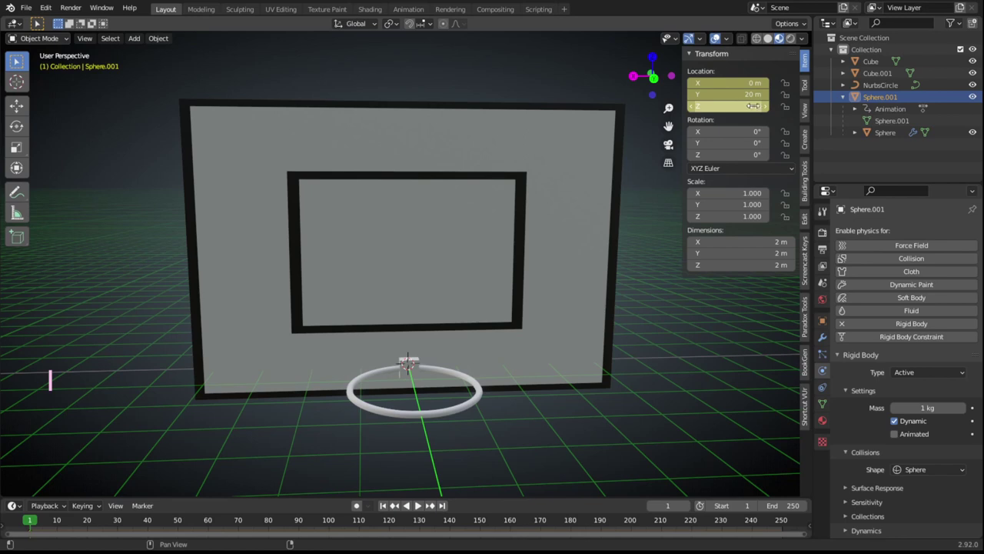
# At frame 20, set Sphere.001's location to Y 12 m and Z 3.7 m and keyframe its location.
pyautogui.moveTo(31, 521); pyautogui.dragTo(88, 523)
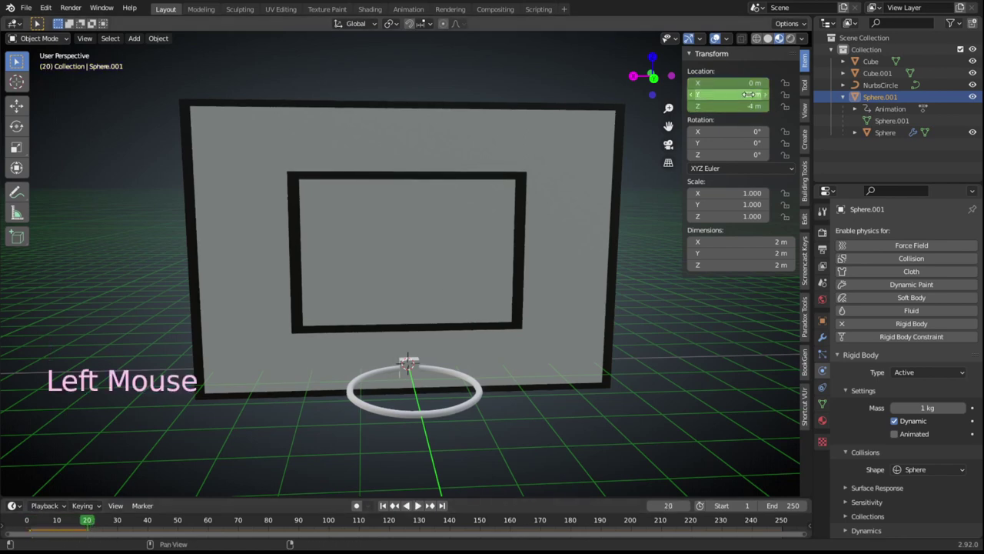
pyautogui.doubleClick(750, 94)
pyautogui.write('12')
pyautogui.click(750, 106)
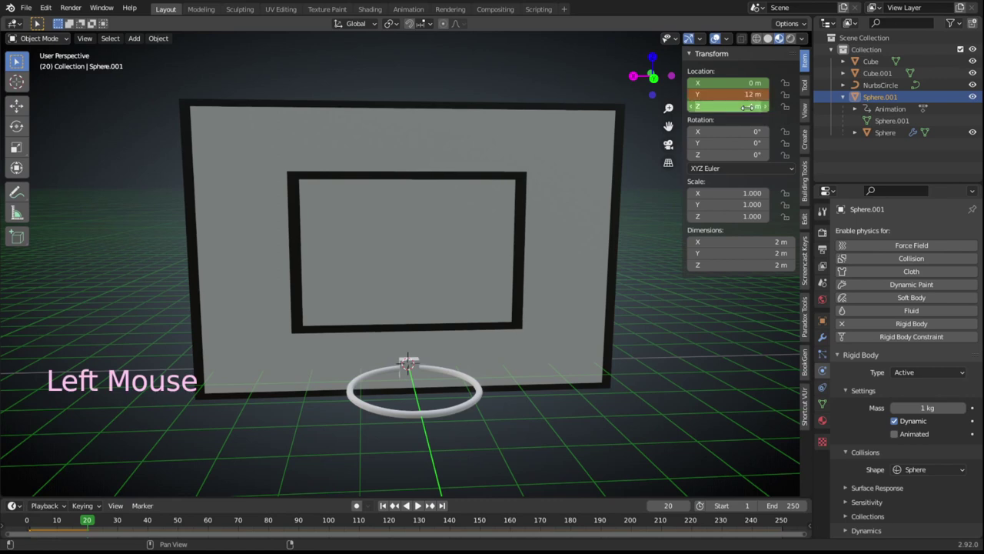
pyautogui.click(750, 106)
pyautogui.write('3.7')
pyautogui.press('Return')
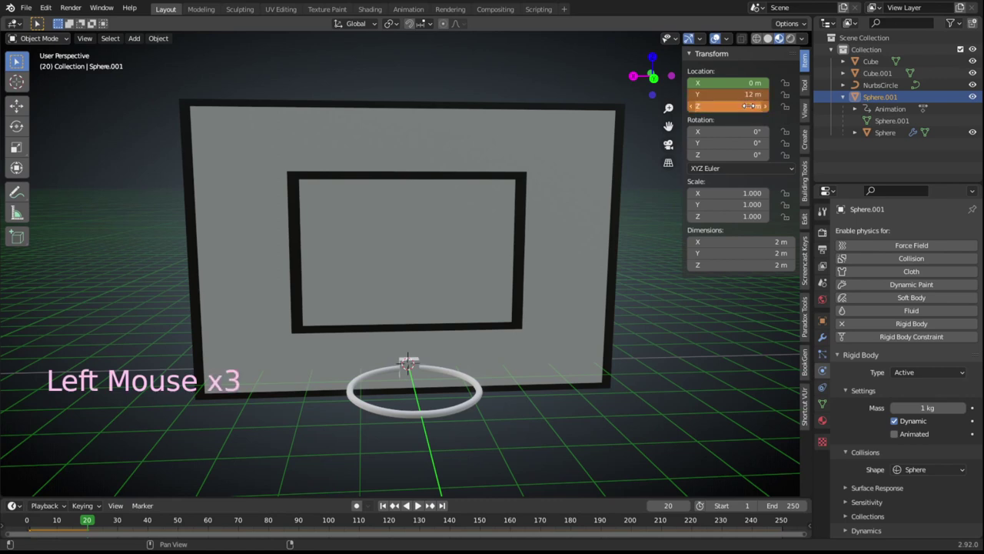
pyautogui.press('i')
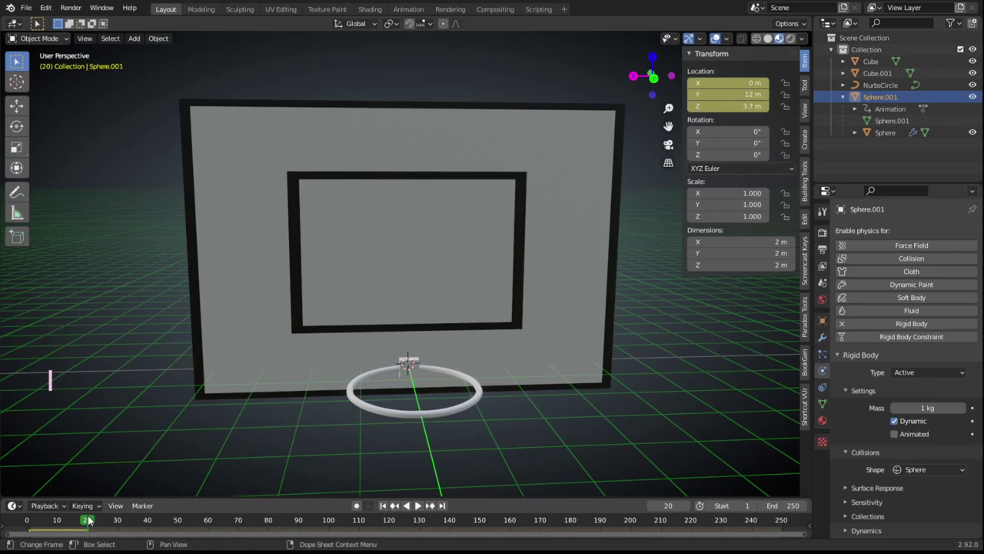
# Keyframe Sphere.001's rigid body Animated option as enabled at frame 10 and disabled at frame 11.
pyautogui.moveTo(87, 520); pyautogui.dragTo(58, 521)
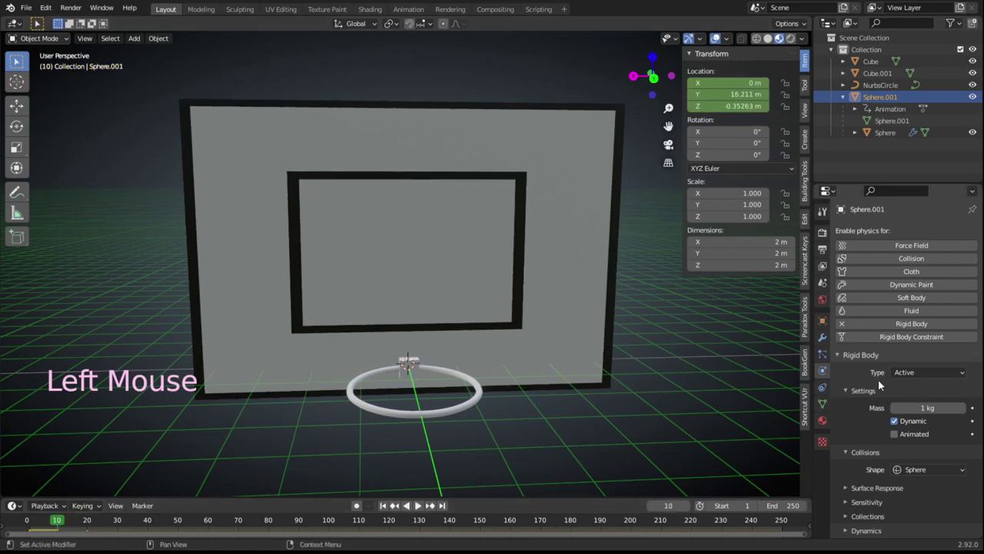
pyautogui.click(895, 434)
pyautogui.press('i')
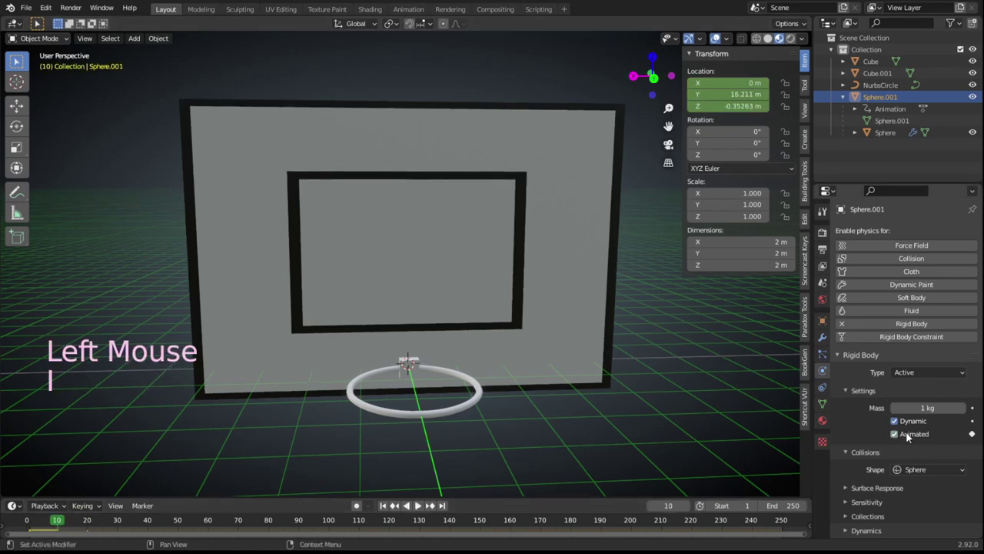
pyautogui.click(668, 505)
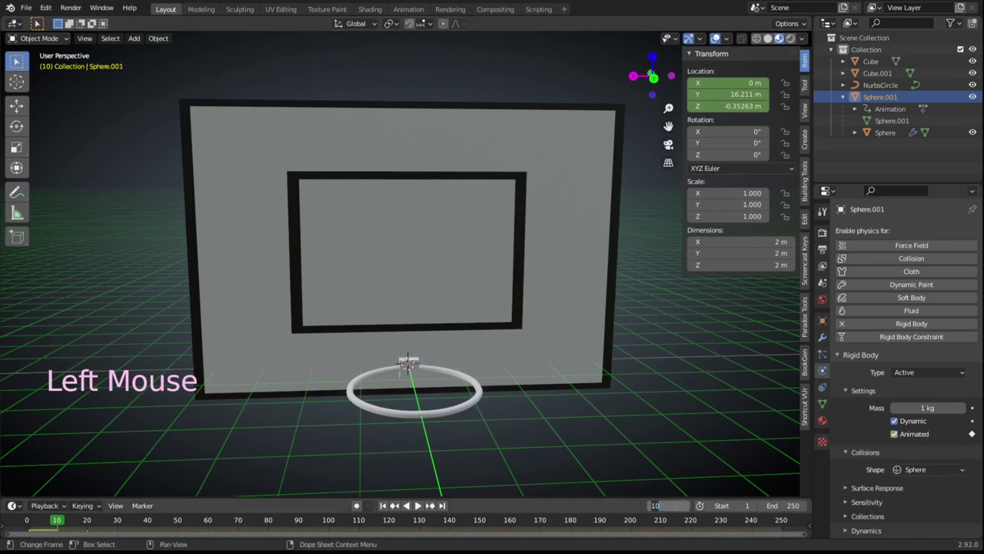
pyautogui.write('11')
pyautogui.click(907, 435)
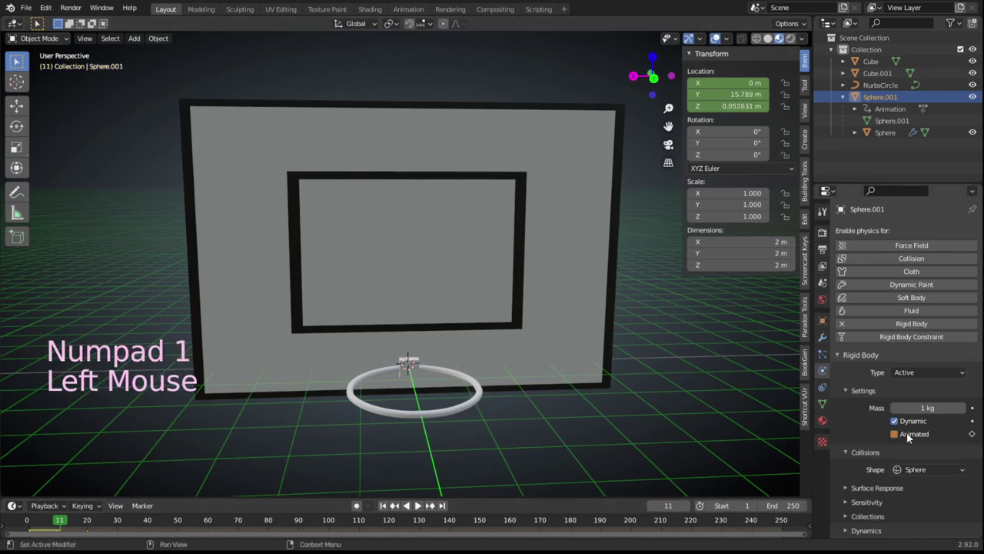
pyautogui.press('i')
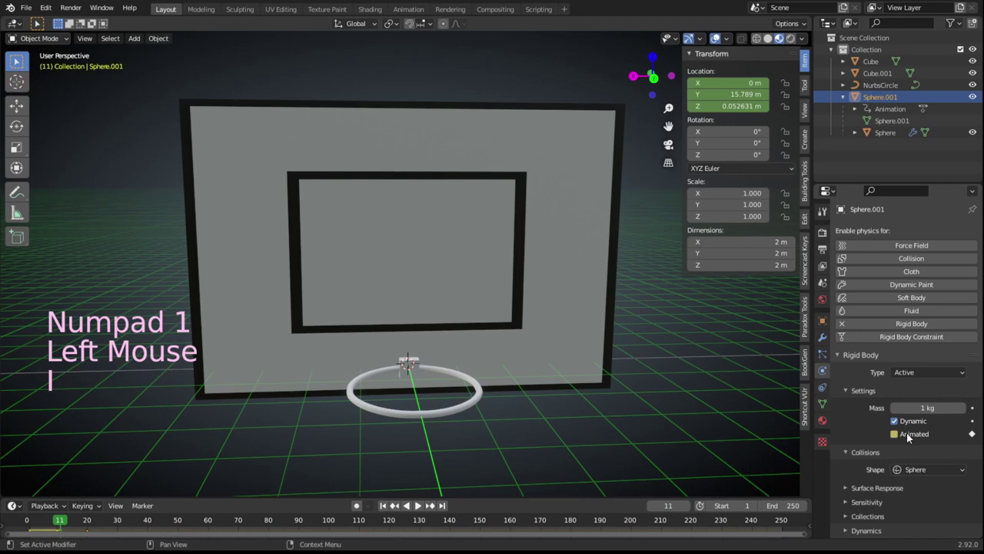
# Play the animation to check how the ball is thrown towards the hoop, and stop the playback.
pyautogui.click(417, 505)
pyautogui.click(416, 505)
pyautogui.click(411, 506)
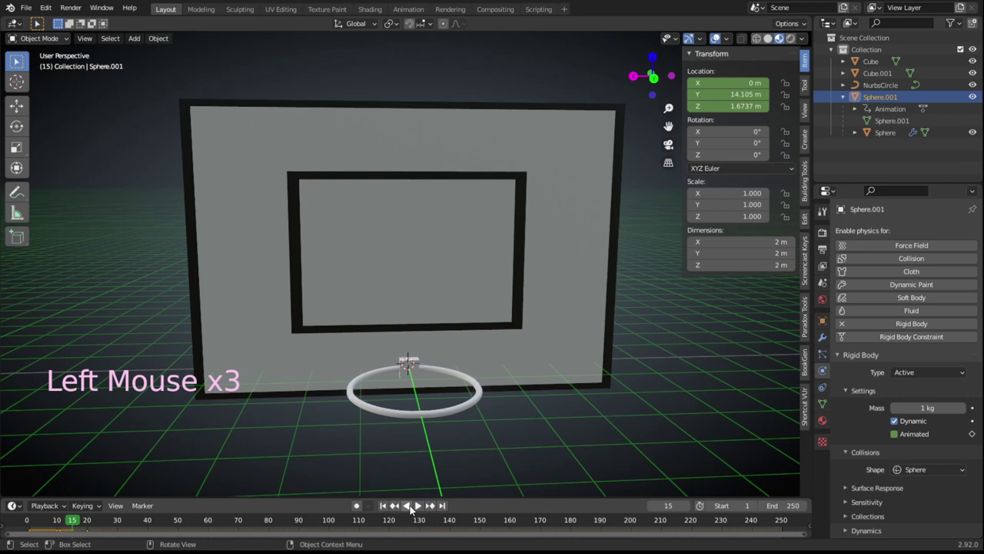
pyautogui.click(417, 505)
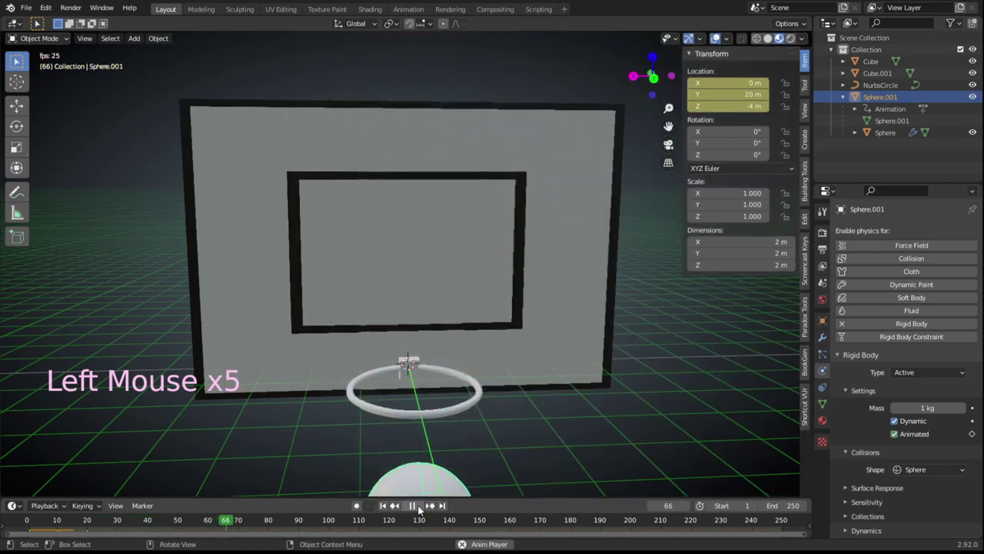
pyautogui.click(418, 505)
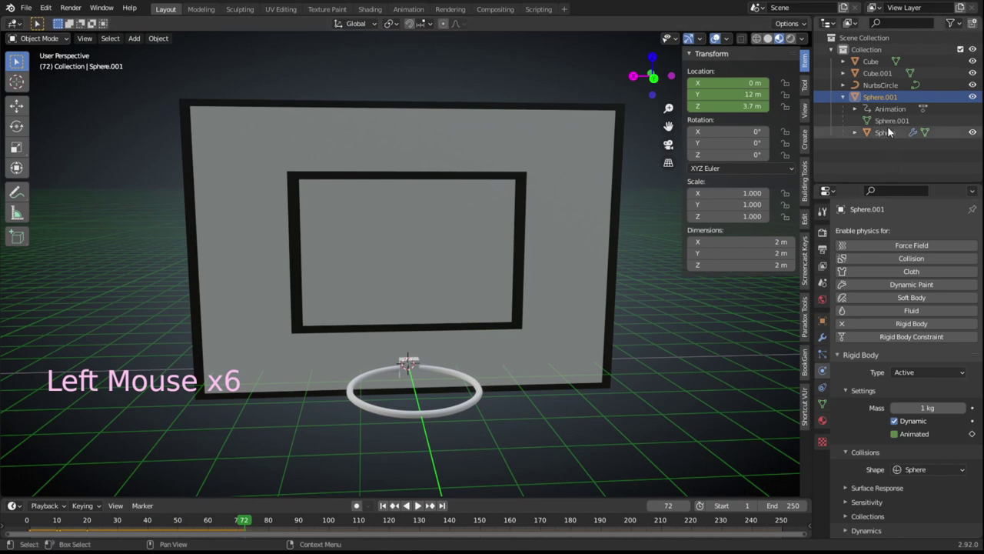
# Copy Sphere.001 together with its animation, mesh and child Sphere, and paste the copy into Collection.
pyautogui.click(845, 97)
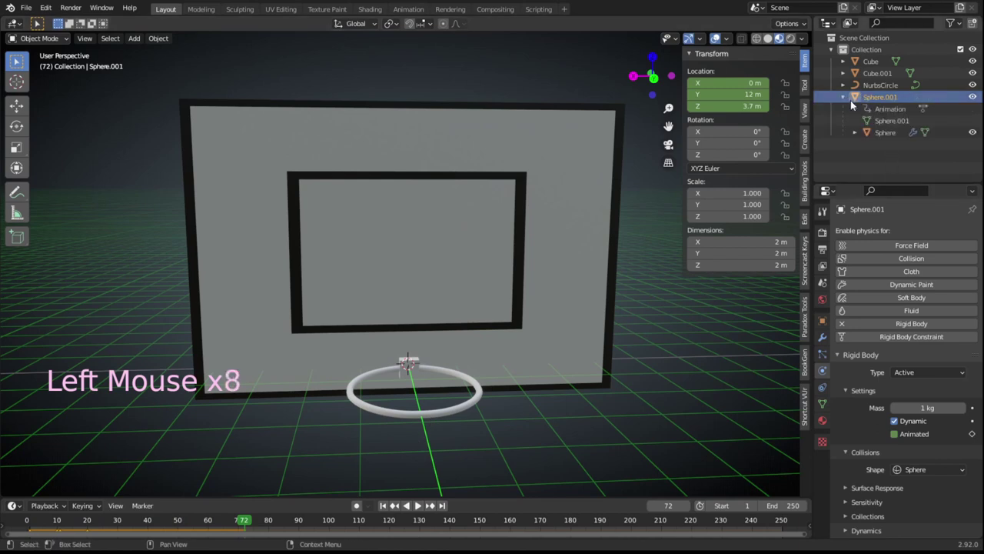
pyautogui.keyDown('shift'); pyautogui.click(865, 121); pyautogui.keyUp('shift')
pyautogui.rightClick(865, 123)
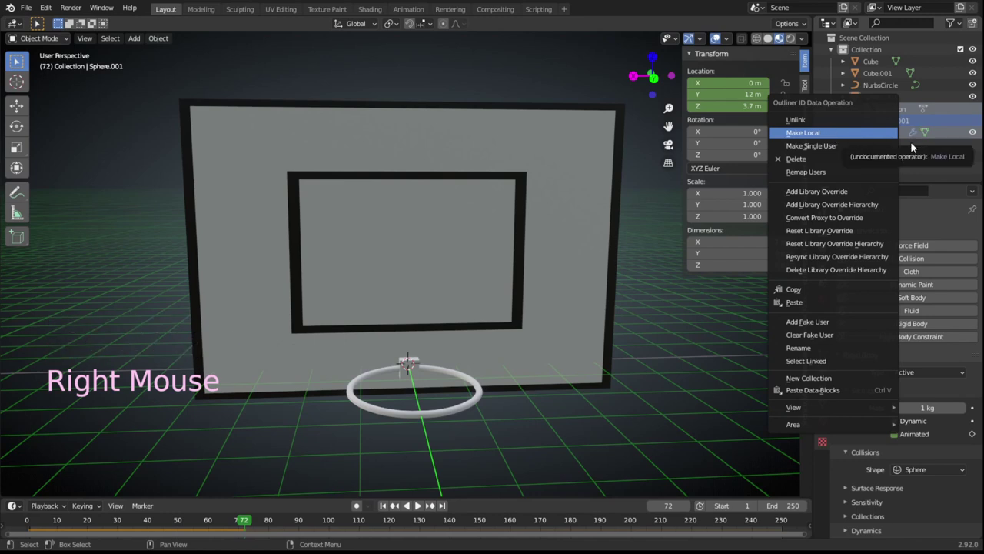
pyautogui.click(892, 96)
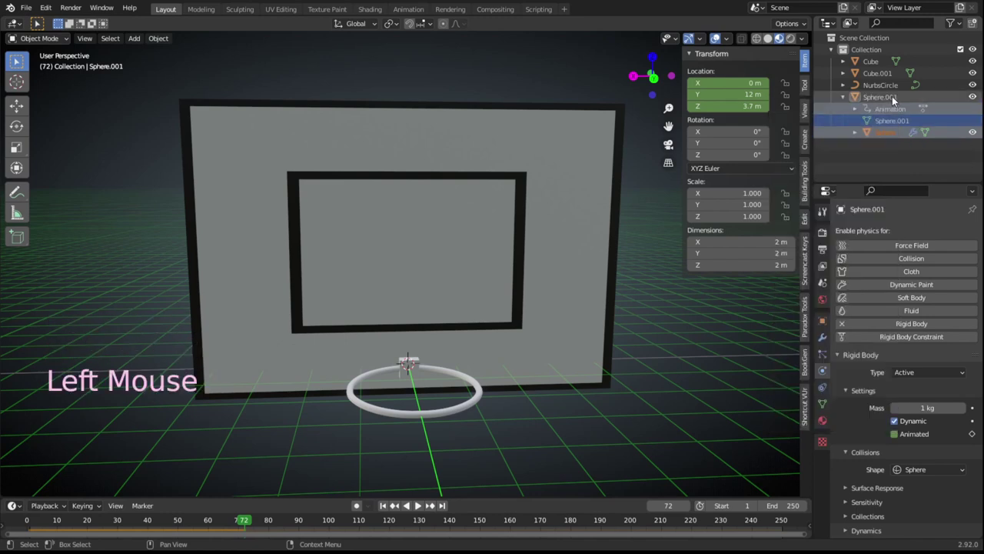
pyautogui.keyDown('shift'); pyautogui.click(886, 120); pyautogui.keyUp('shift')
pyautogui.hotkey('ctrl', 'c')
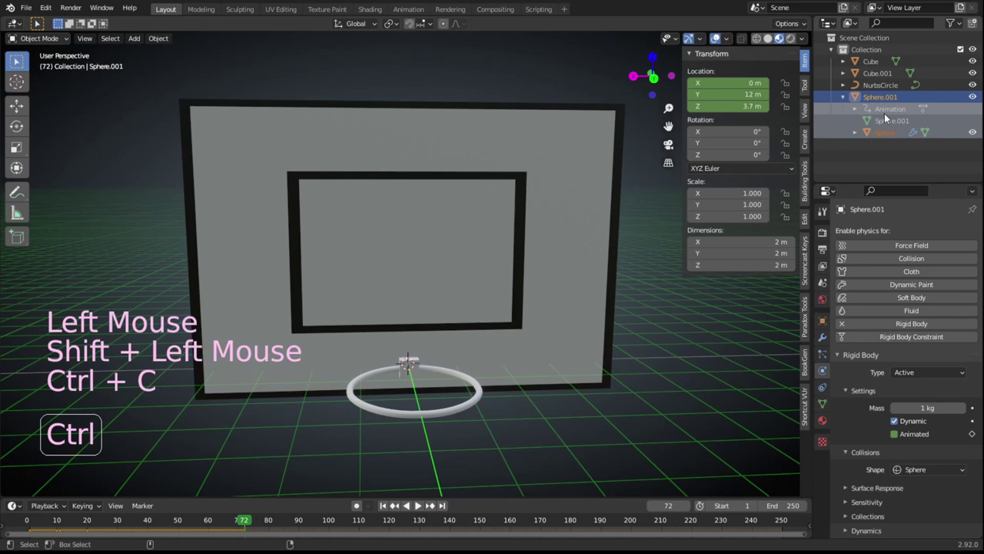
pyautogui.click(866, 51)
pyautogui.rightClick(865, 50)
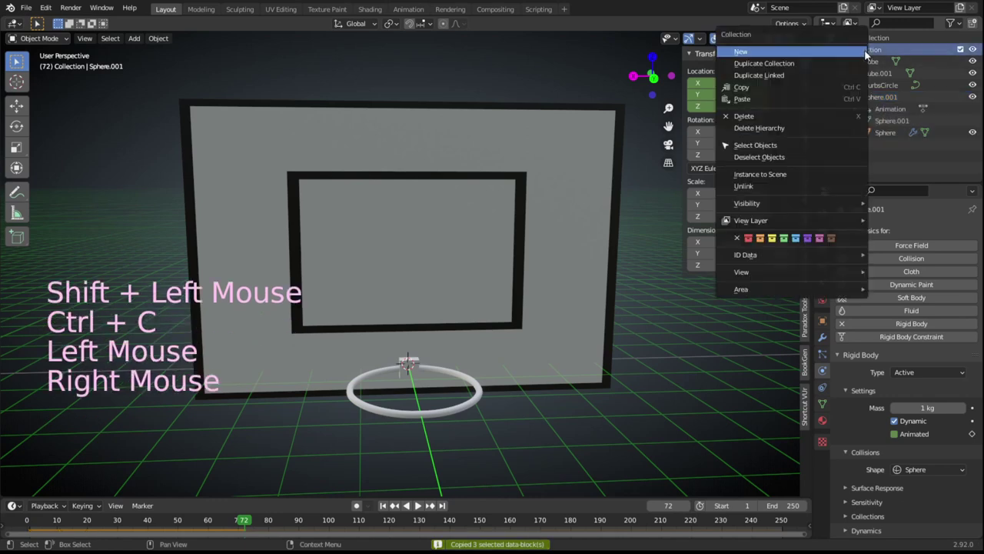
pyautogui.click(807, 101)
# Copy Sphere.001 and Sphere.002 together with their children and paste the copies into Collection.
pyautogui.click(842, 145)
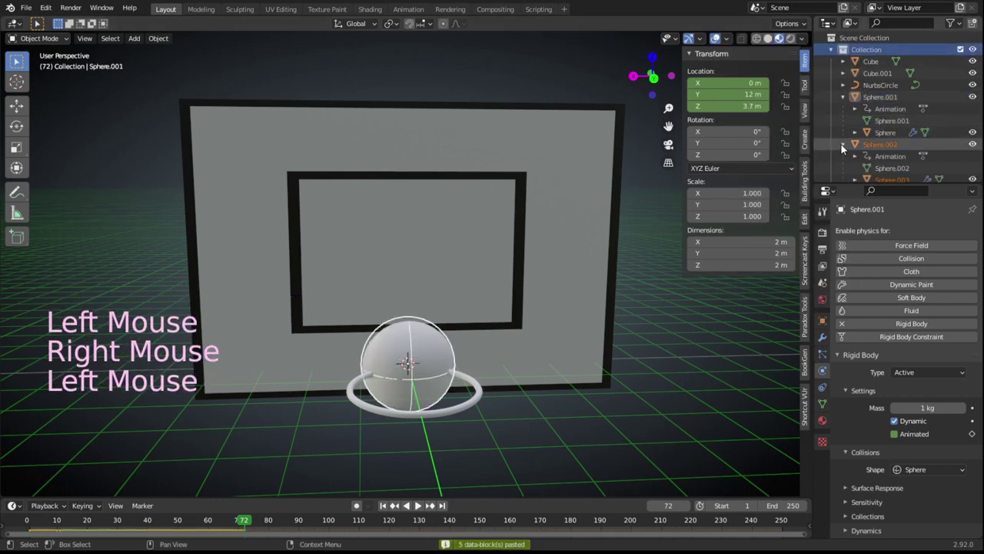
pyautogui.click(840, 96)
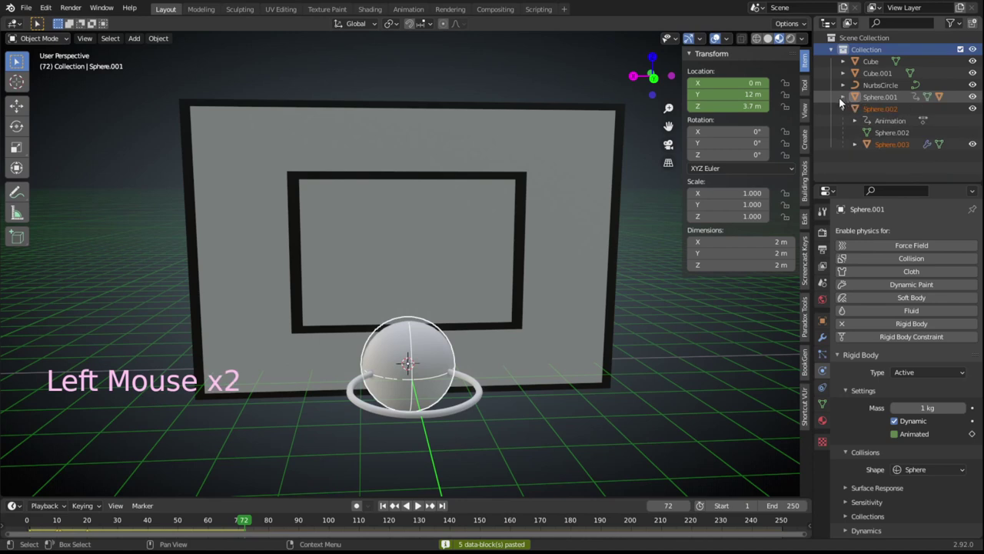
pyautogui.click(871, 110)
pyautogui.click(873, 94)
pyautogui.scroll(-2, 878, 111)
pyautogui.keyDown('shift'); pyautogui.click(883, 134); pyautogui.keyUp('shift')
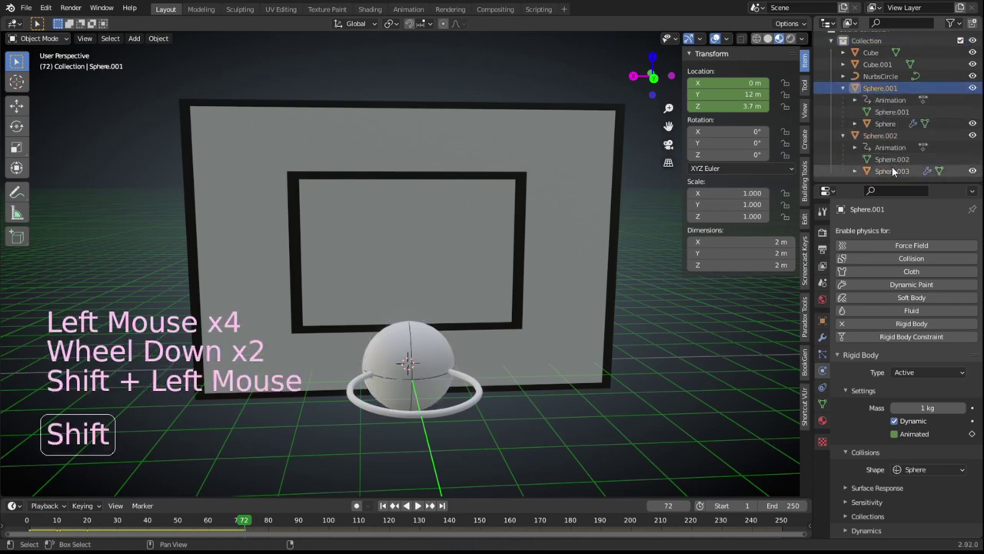
pyautogui.hotkey('ctrl', 'c')
pyautogui.scroll(4, 876, 85)
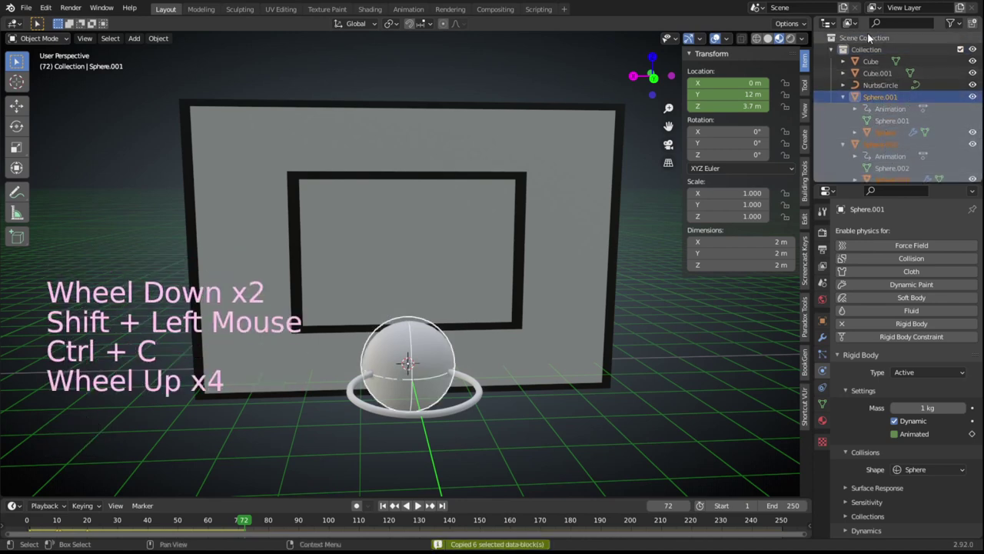
pyautogui.click(874, 51)
pyautogui.rightClick(874, 51)
pyautogui.click(846, 84)
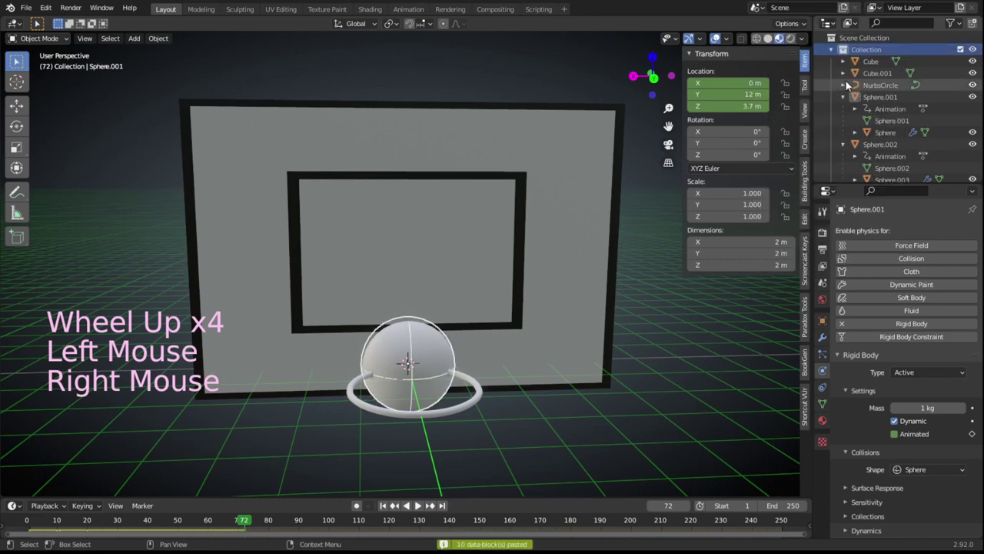
# Copy the parents Sphere.001, Sphere.002, Sphere.005 and Sphere.006 together with their children and paste the copies into Collection.
pyautogui.click(874, 97)
pyautogui.scroll(-4, 881, 122)
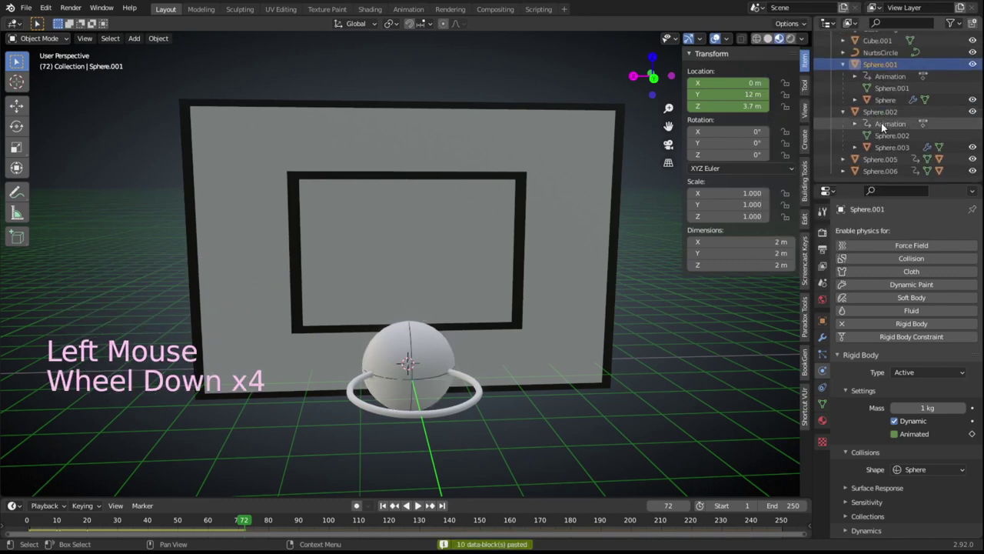
pyautogui.click(843, 159)
pyautogui.scroll(-2, 846, 168)
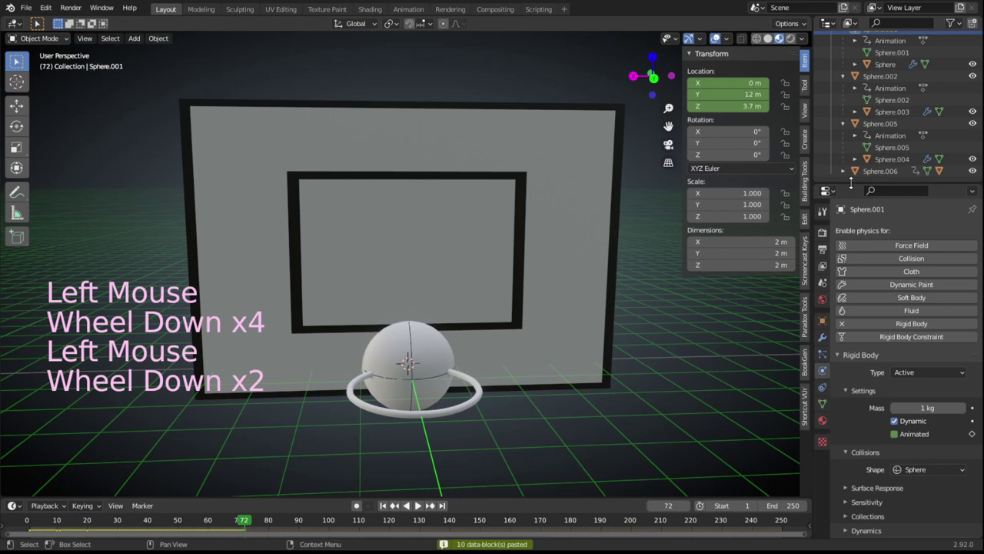
pyautogui.moveTo(851, 181); pyautogui.dragTo(846, 343)
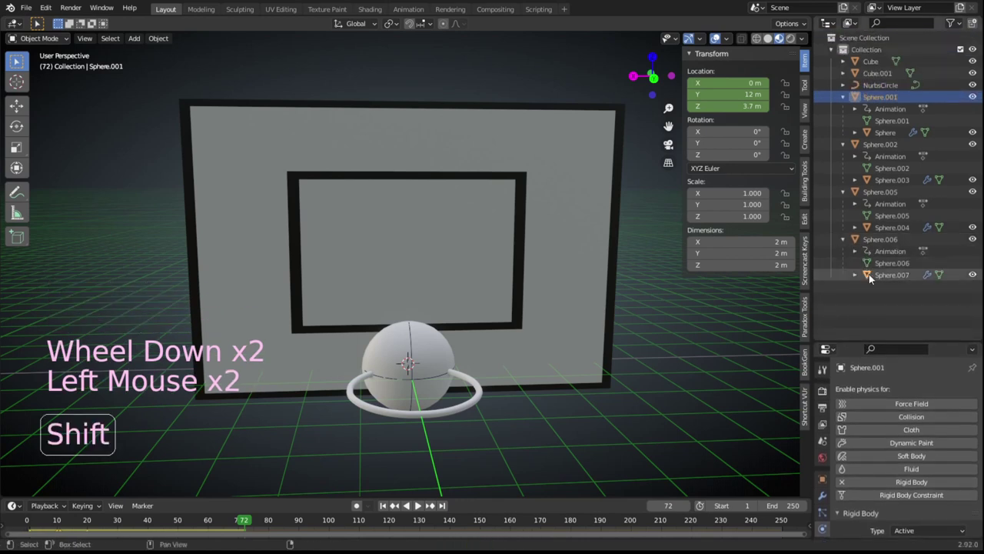
pyautogui.keyDown('shift'); pyautogui.click(871, 270); pyautogui.keyUp('shift')
pyautogui.hotkey('ctrl', 'c')
pyautogui.scroll(2, 866, 146)
pyautogui.scroll(1, 863, 93)
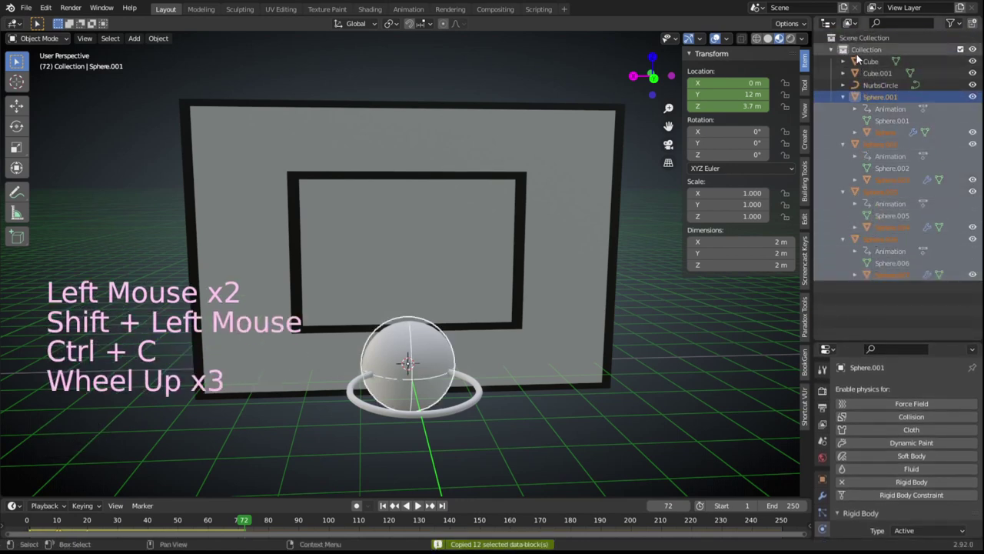
pyautogui.click(858, 50)
pyautogui.rightClick(858, 51)
pyautogui.click(827, 80)
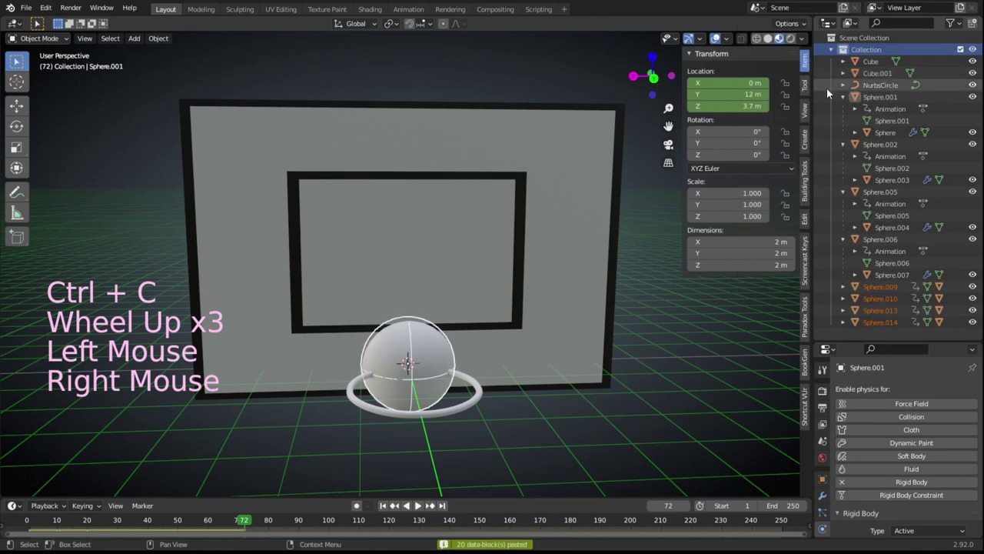
# Collapse the expanded hierarchies of Sphere.001, Sphere.002, Sphere.005 and Sphere.006.
pyautogui.click(844, 97)
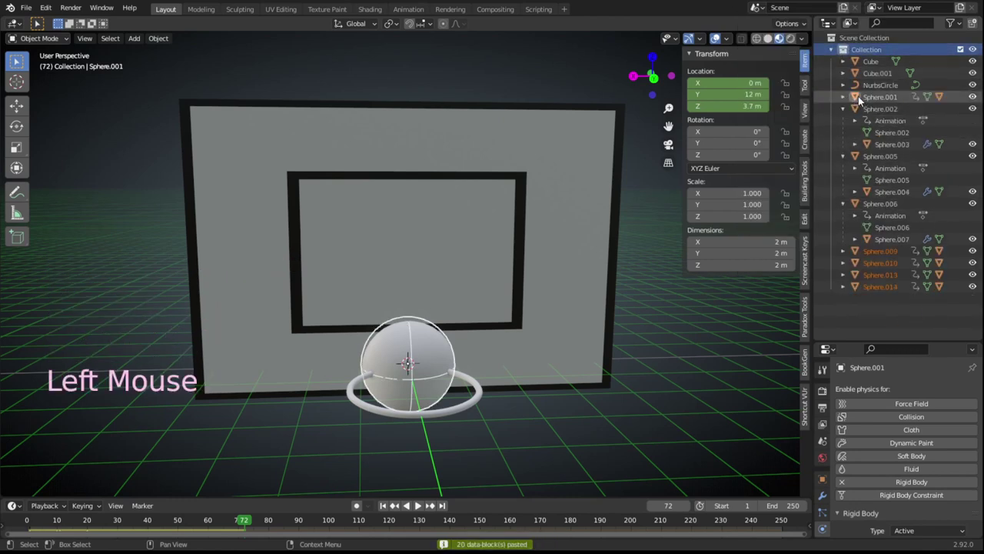
pyautogui.click(843, 109)
pyautogui.click(843, 121)
pyautogui.click(843, 133)
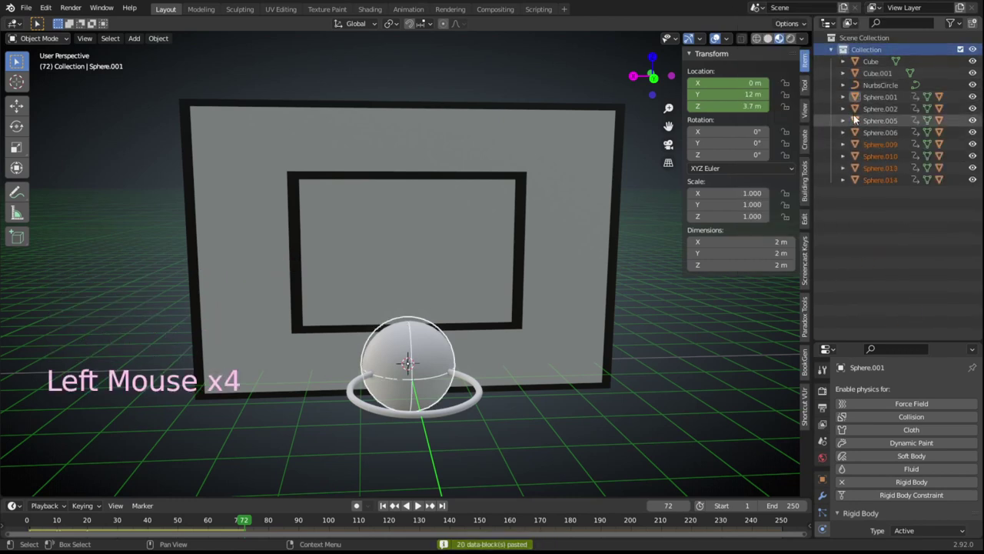
# Enlarge the timeline and shift all of Sphere.002's keyframes so that they start at frame 10.
pyautogui.click(873, 95)
pyautogui.click(874, 109)
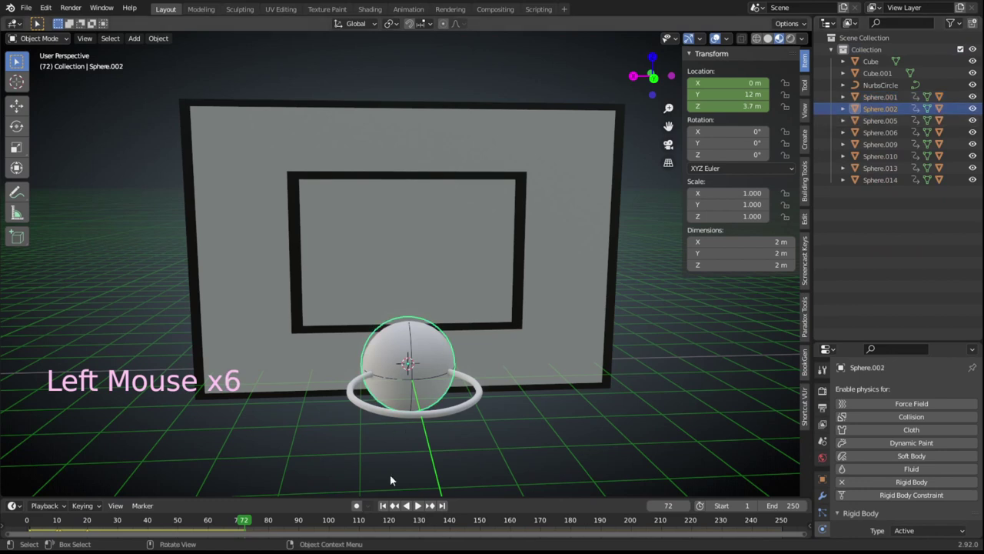
pyautogui.moveTo(391, 495); pyautogui.dragTo(391, 436)
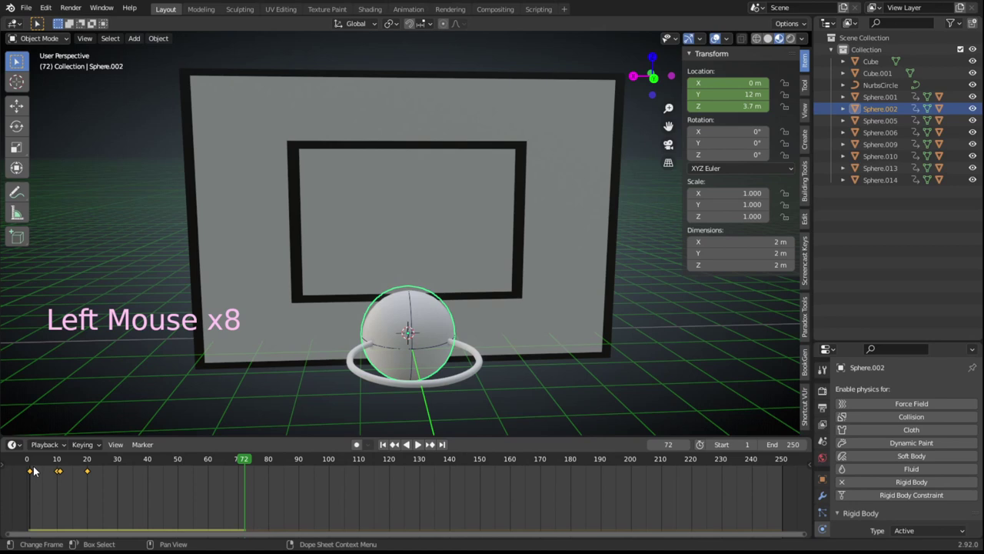
pyautogui.press('g')
pyautogui.click(60, 468)
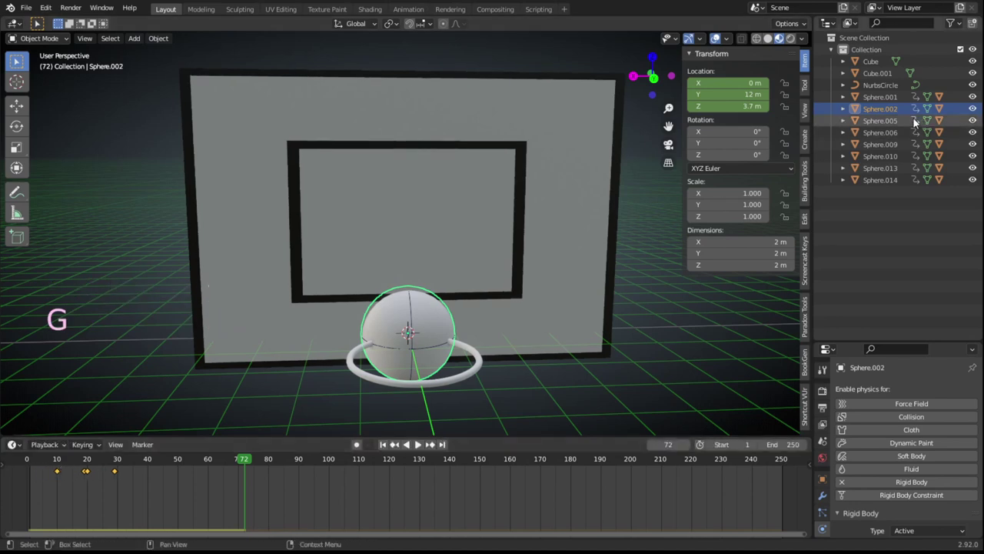
# Shift all of Sphere.005's keyframes so that they start at frame 20.
pyautogui.click(881, 121)
pyautogui.moveTo(15, 467); pyautogui.dragTo(16, 467)
pyautogui.press('g')
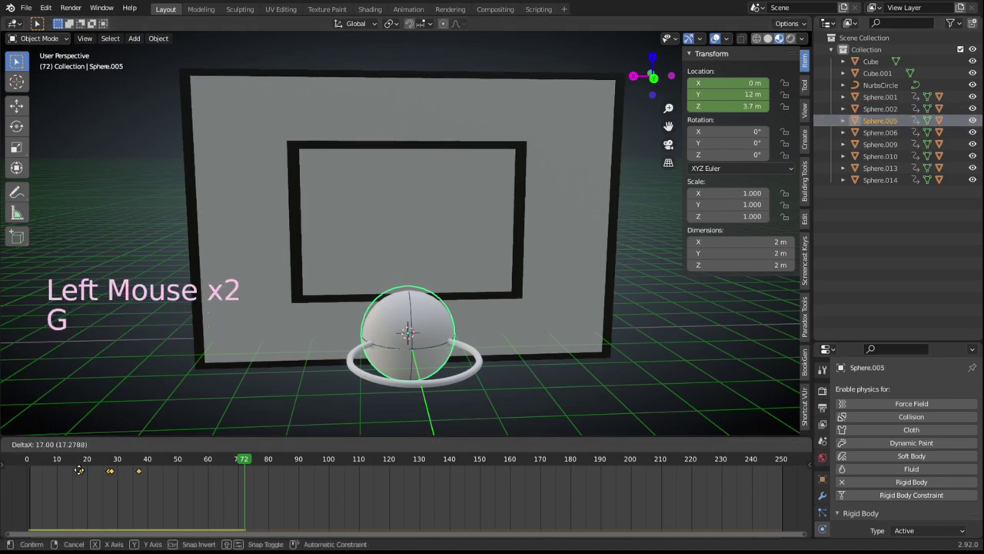
pyautogui.rightClick(83, 470)
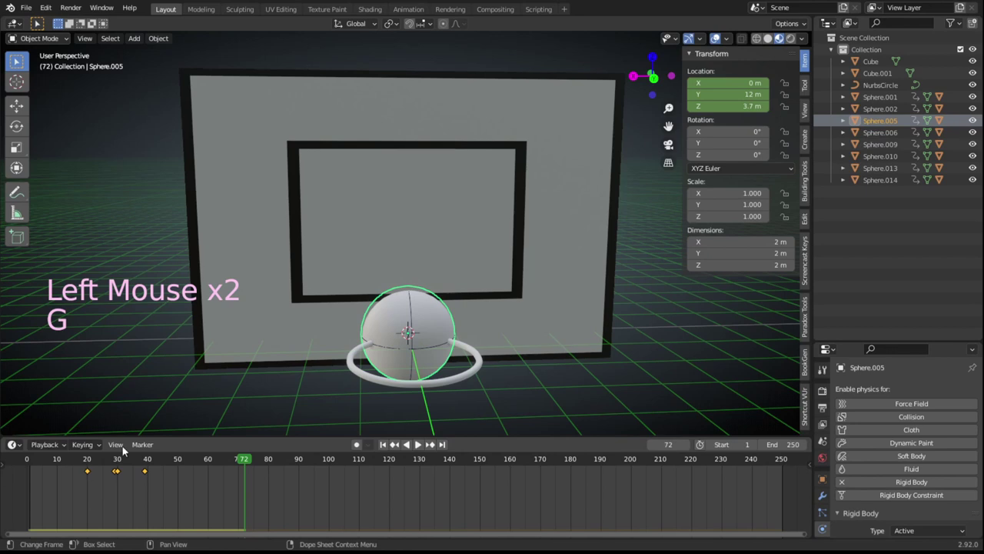
# Shift all of Sphere.006's keyframes to start at frame 30 and compare them with Sphere.005's keyframes.
pyautogui.click(905, 131)
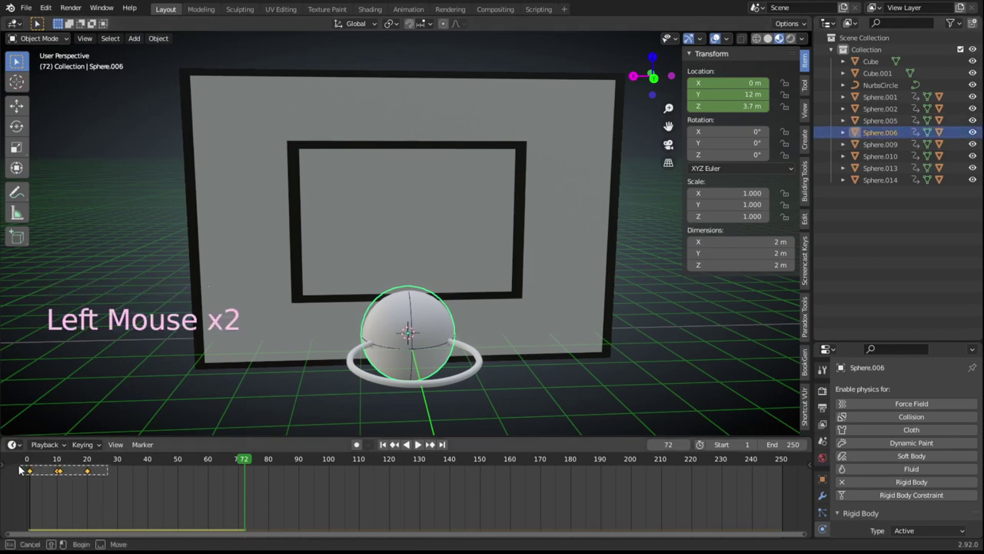
pyautogui.press('g')
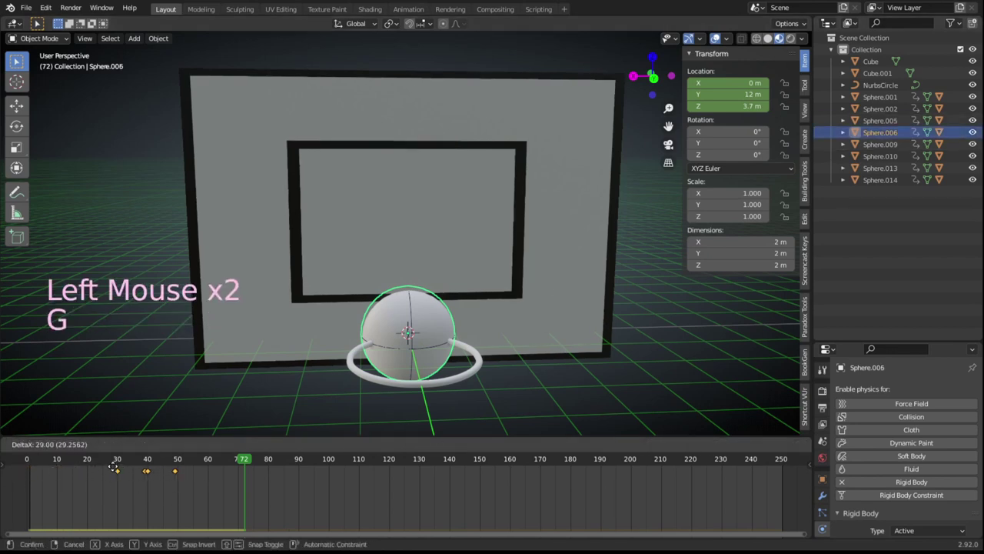
pyautogui.click(87, 467)
pyautogui.click(883, 120)
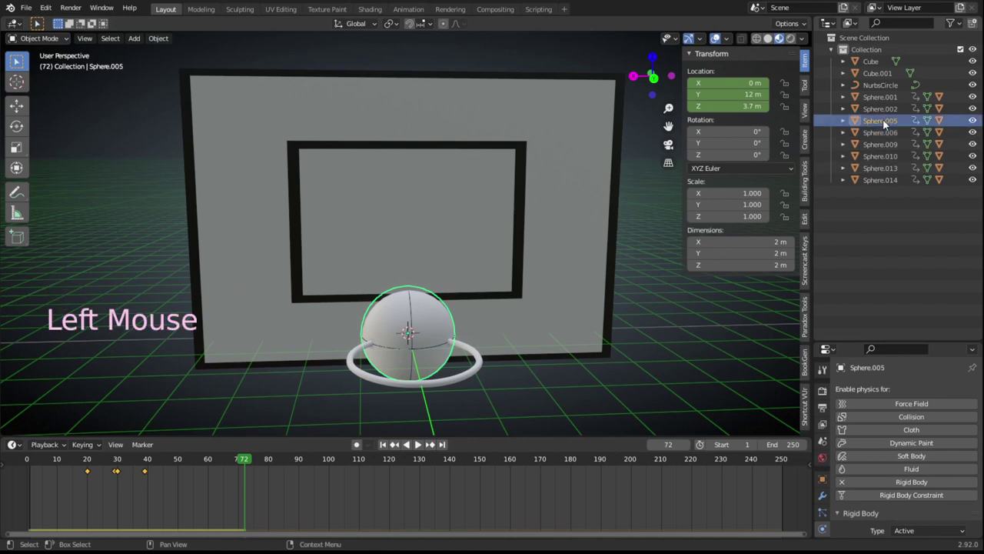
pyautogui.click(887, 131)
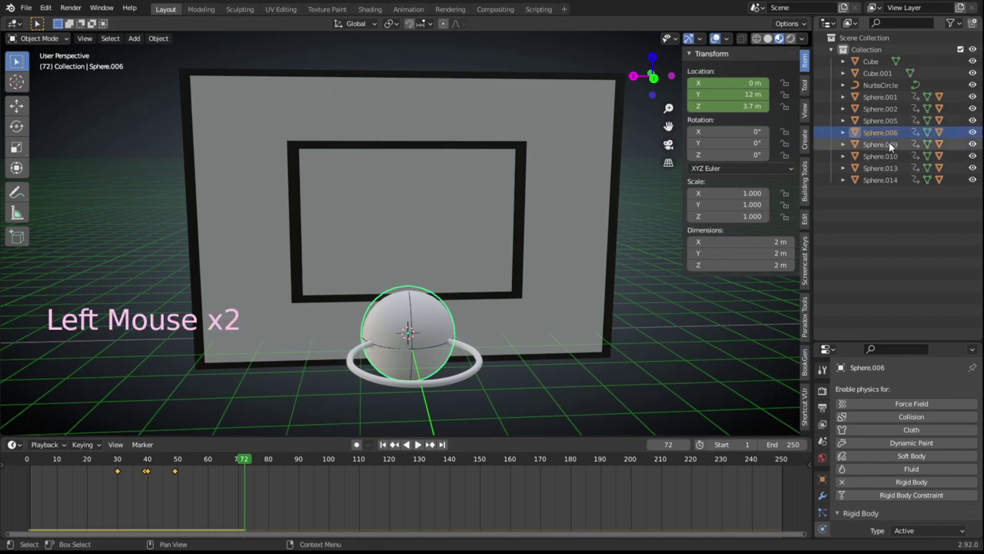
# Shift all of Sphere.009's keyframes so that they start at frame 40.
pyautogui.click(882, 145)
pyautogui.moveTo(109, 463); pyautogui.dragTo(19, 479)
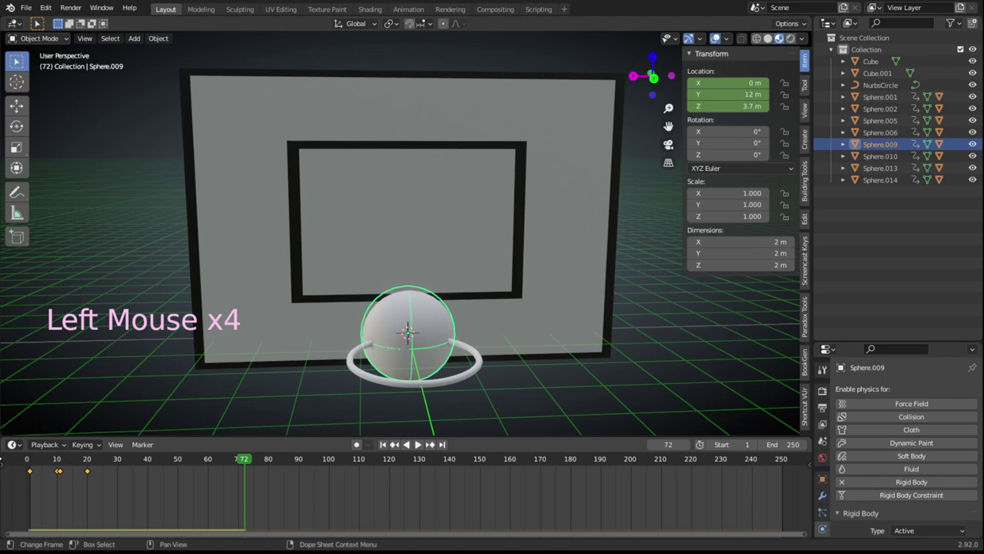
pyautogui.press('g')
pyautogui.click(134, 471)
# Shift all of Sphere.010's keyframes so that they start at frame 50.
pyautogui.click(881, 156)
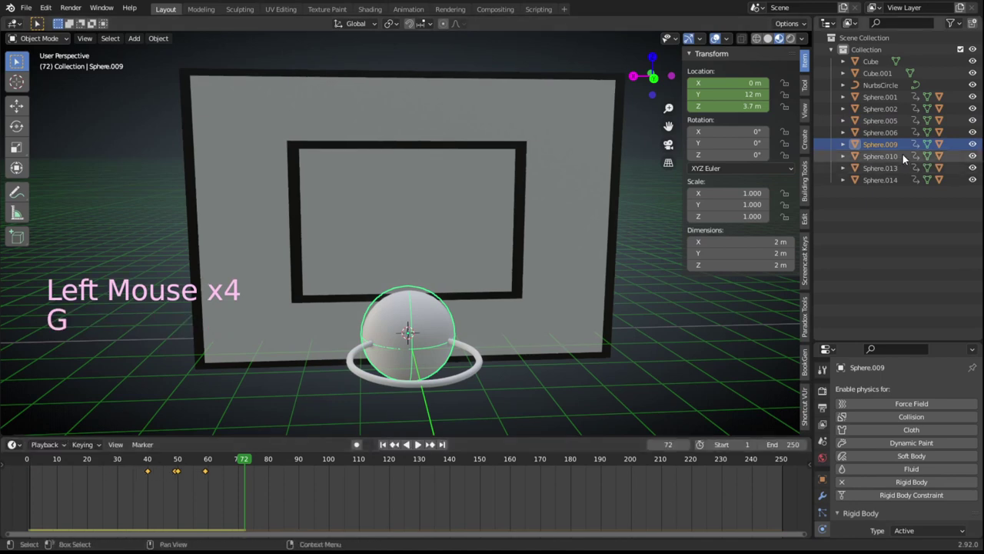
pyautogui.moveTo(153, 461); pyautogui.dragTo(2, 487)
pyautogui.press('g')
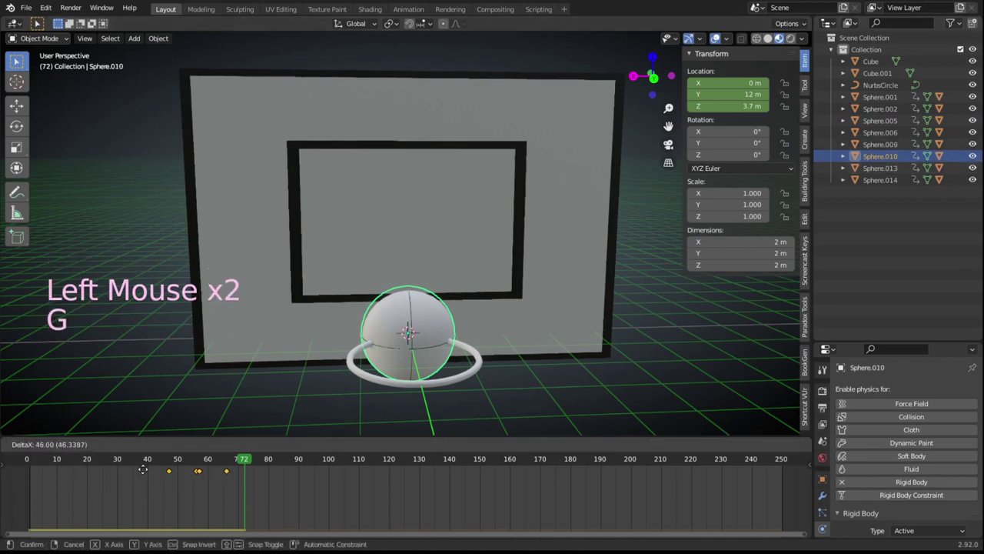
pyautogui.click(153, 469)
# Shift all of Sphere.013's keyframes so that they start at frame 60.
pyautogui.click(881, 168)
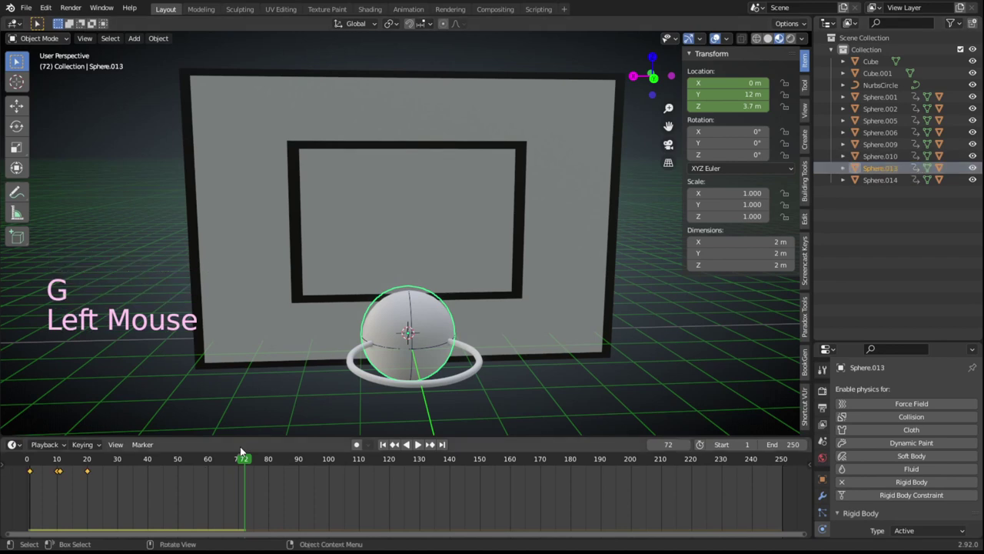
pyautogui.moveTo(3, 465); pyautogui.dragTo(3, 464)
pyautogui.press('g')
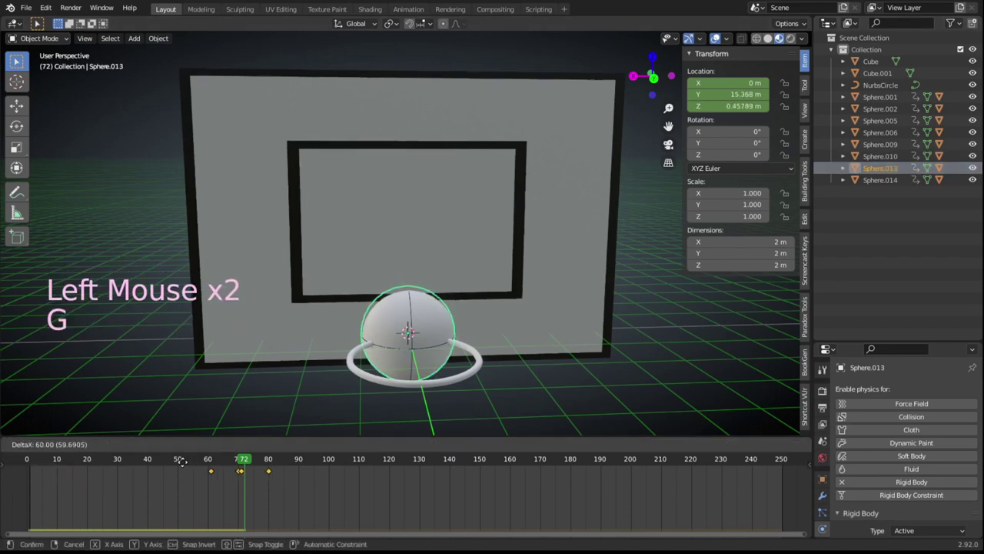
pyautogui.click(179, 459)
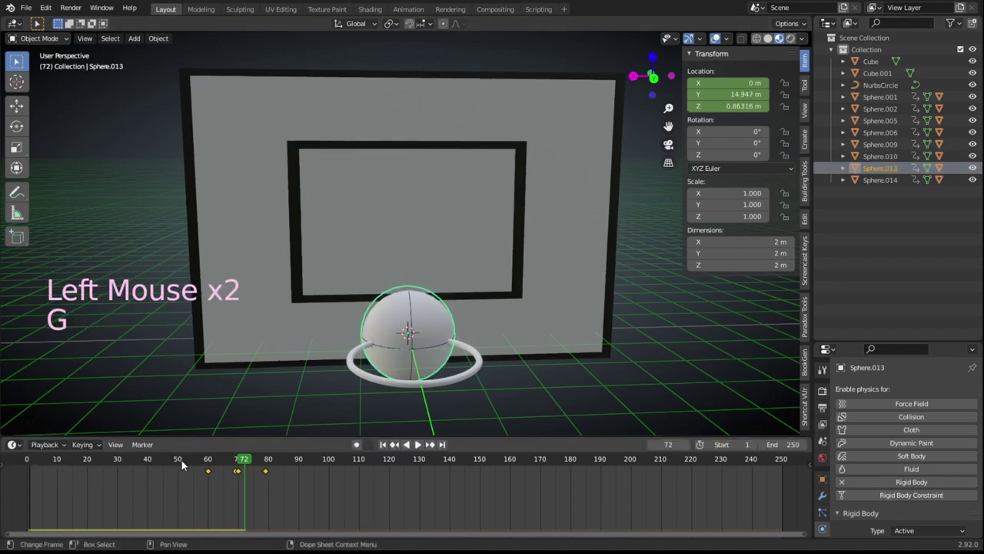
# Shift all of Sphere.014's keyframes so that they start at frame 70.
pyautogui.click(890, 179)
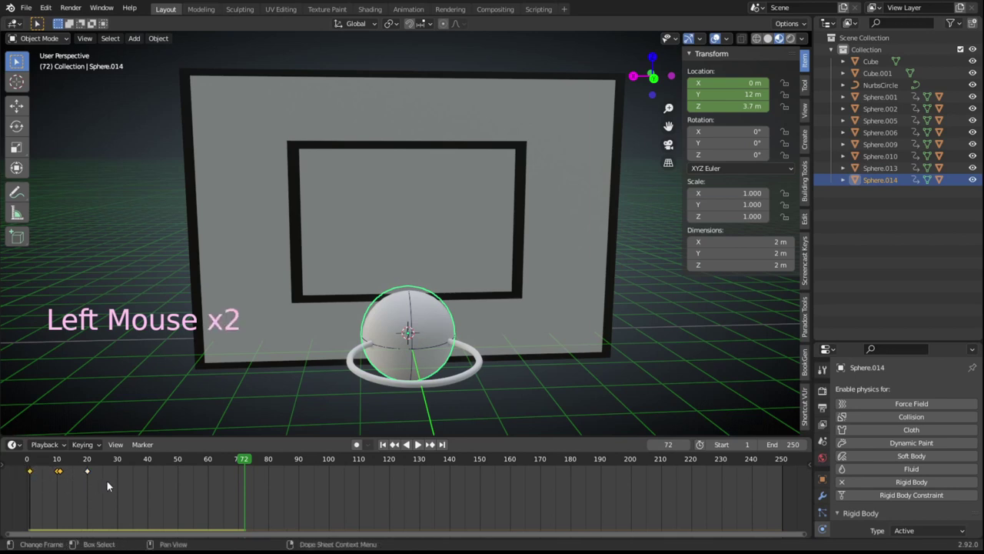
pyautogui.press('g')
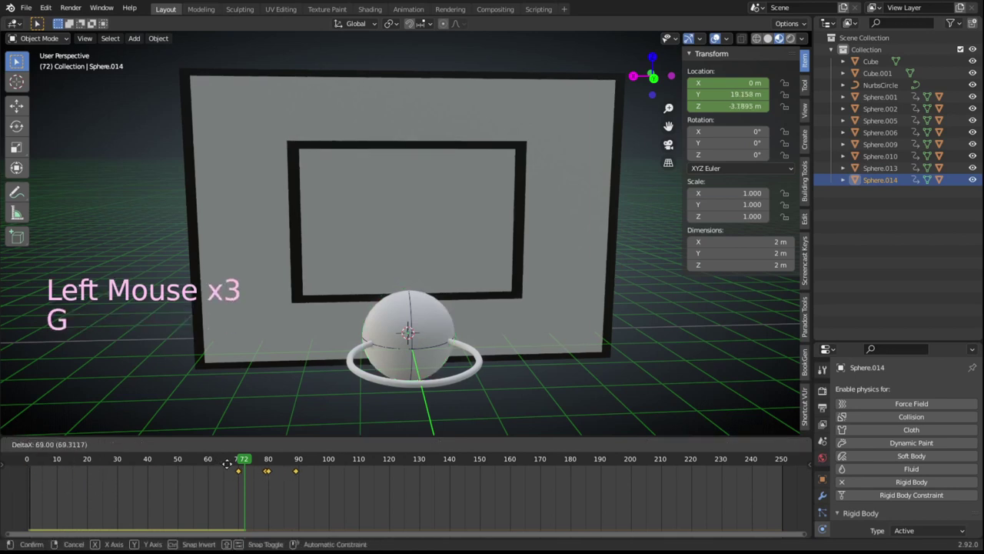
pyautogui.click(226, 463)
# Play the ball animation from frame 1 and hide the gizmos and overlays in the 3D viewport.
pyautogui.click(384, 445)
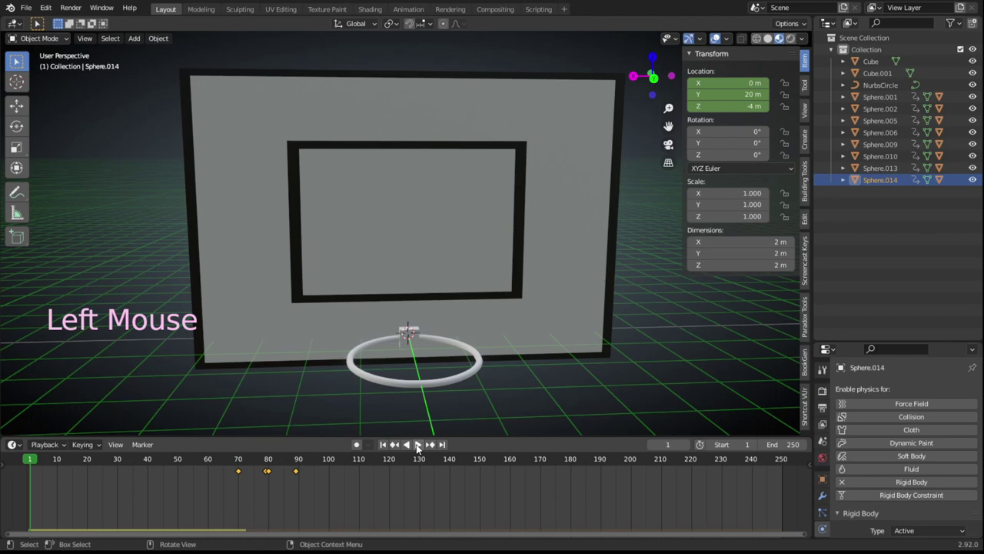
pyautogui.click(418, 445)
pyautogui.scroll(-2, 454, 396)
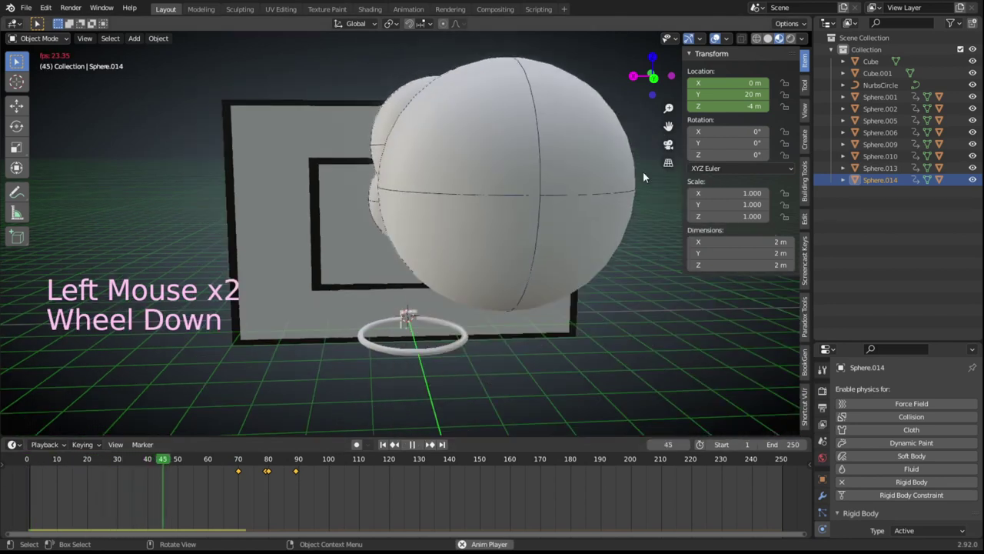
pyautogui.click(501, 352)
pyautogui.click(501, 352)
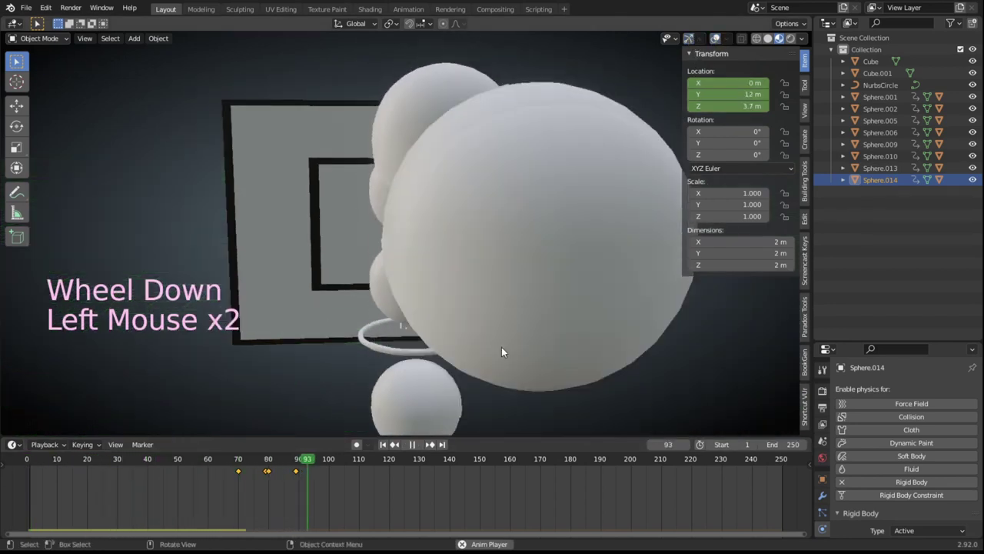
# Examine the ball throws from an angled side view of the backboard, stopping playback and replaying it from frame 1.
pyautogui.moveTo(357, 355); pyautogui.dragTo(408, 350, button='middle')
pyautogui.scroll(-1, 419, 348)
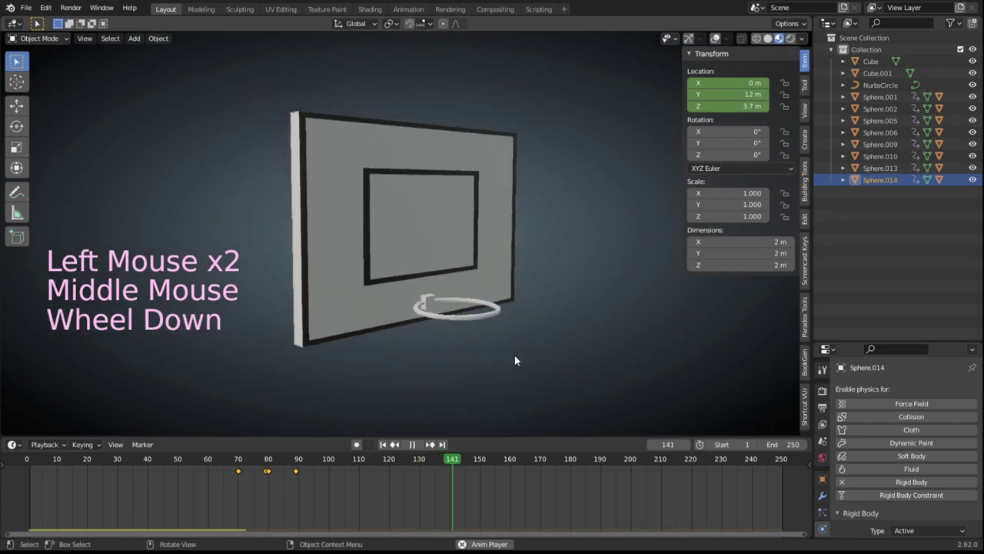
pyautogui.moveTo(572, 351); pyautogui.dragTo(485, 369, button='middle')
pyautogui.click(401, 445)
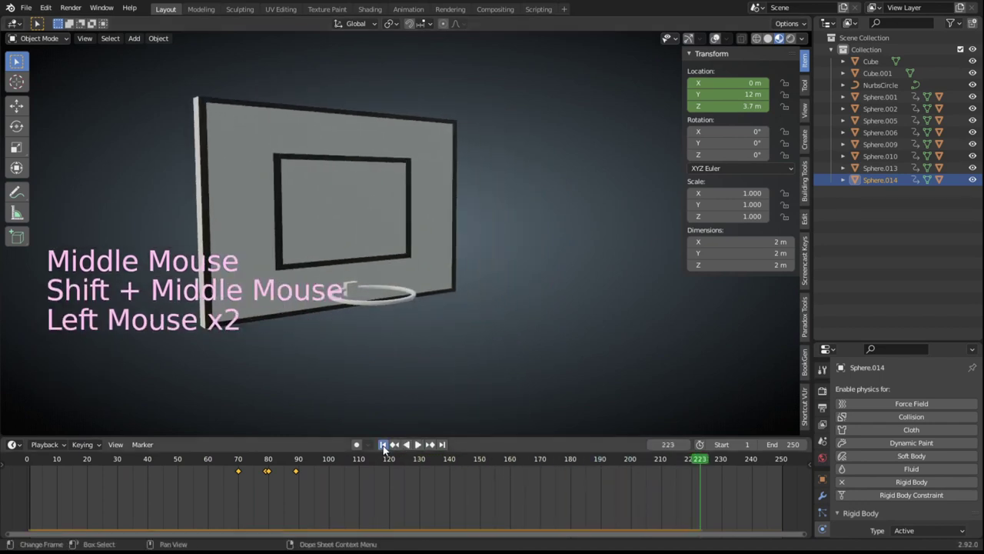
pyautogui.click(383, 444)
pyautogui.click(418, 443)
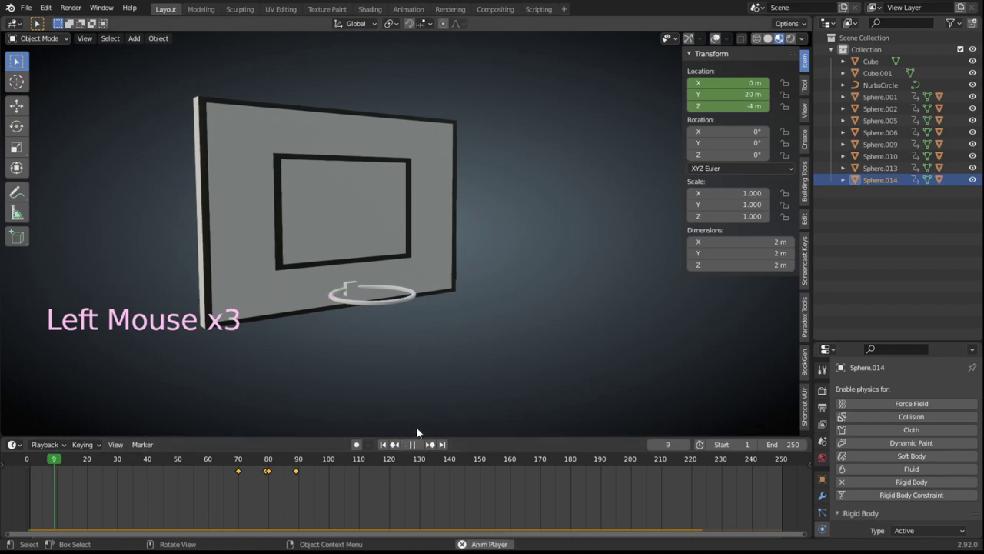
pyautogui.scroll(-1, 559, 400)
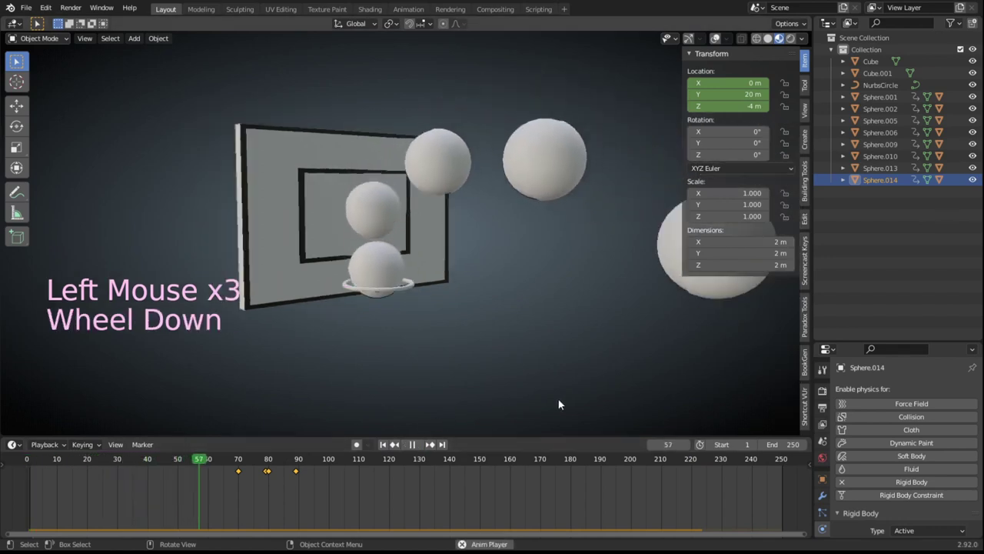